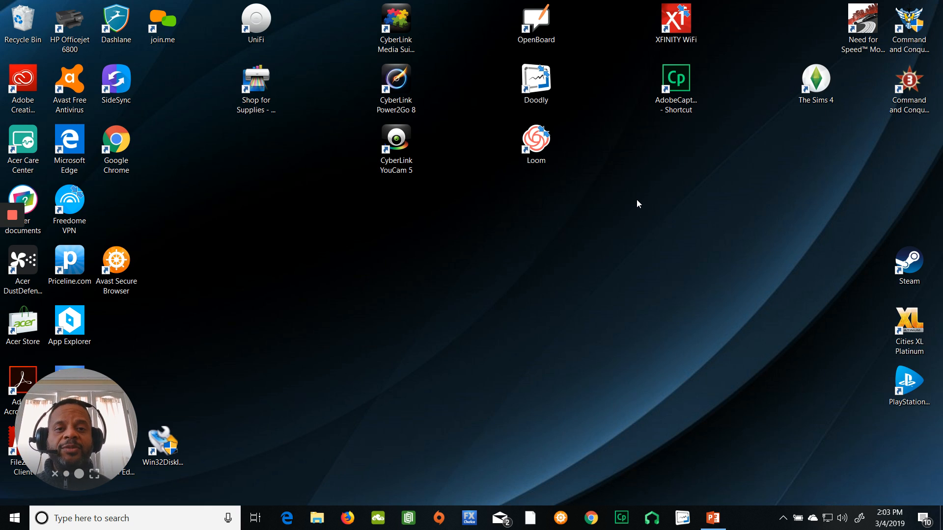
double_click(125, 148)
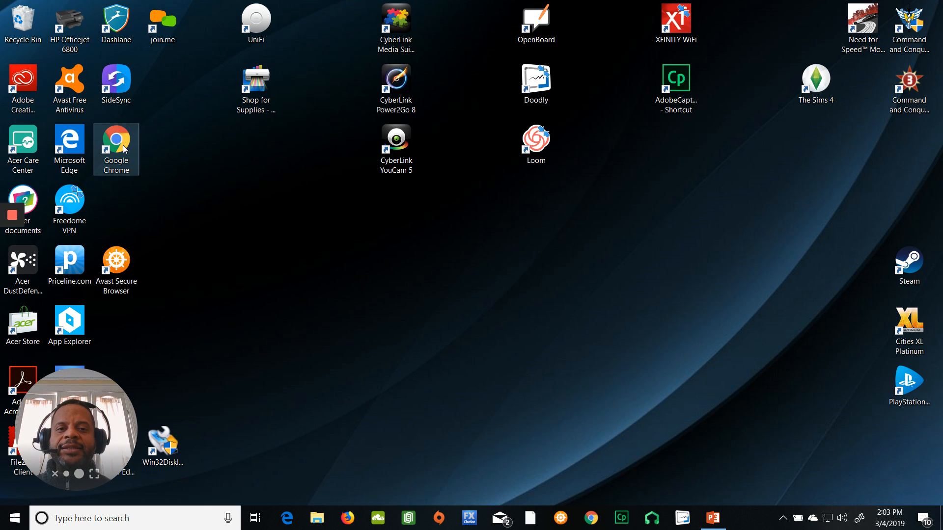
click(222, 204)
click(593, 519)
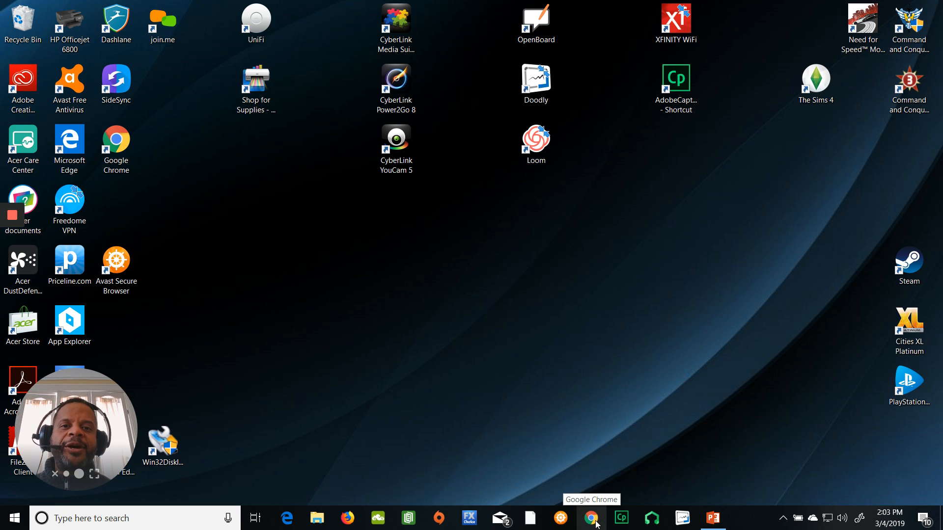
click(596, 522)
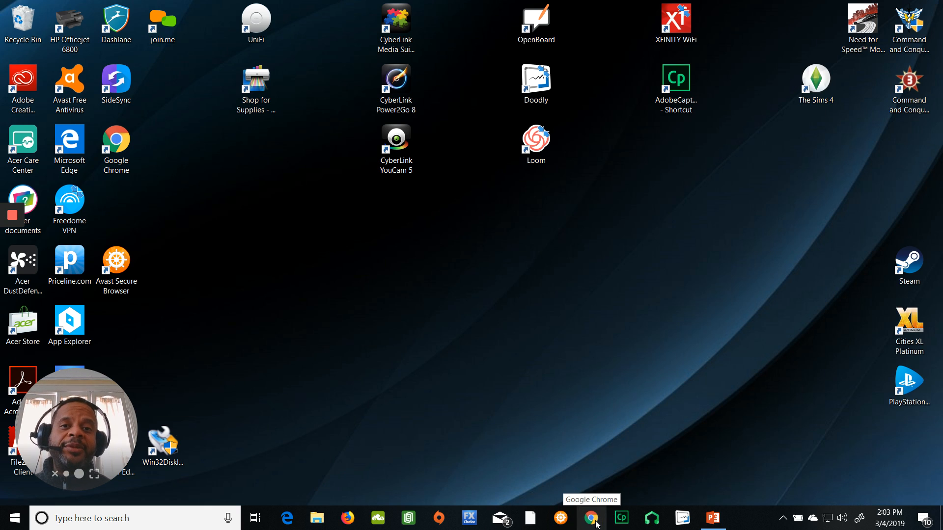
click(596, 524)
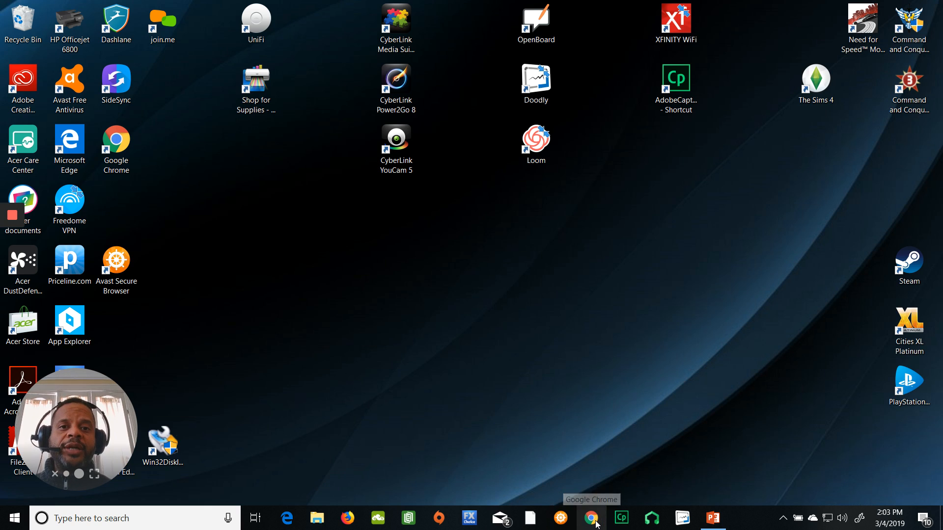
click(596, 524)
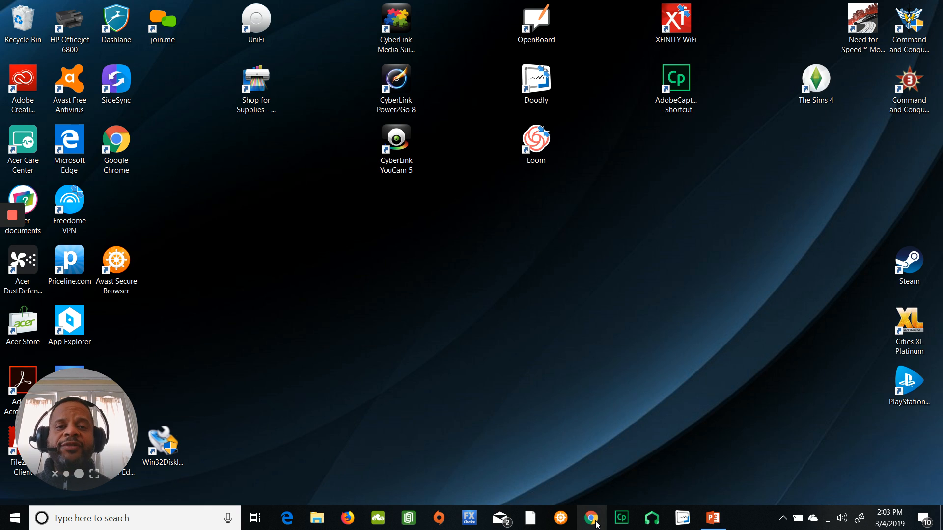
click(596, 524)
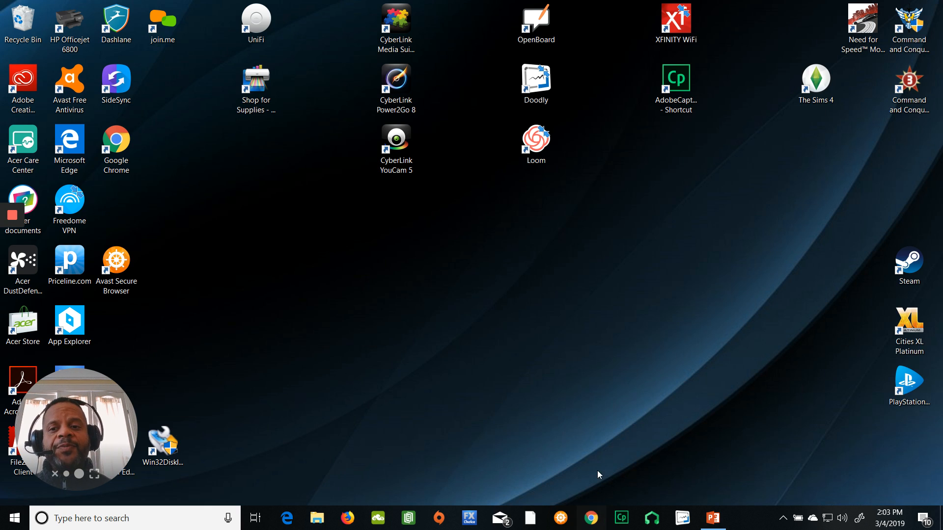
double_click(122, 142)
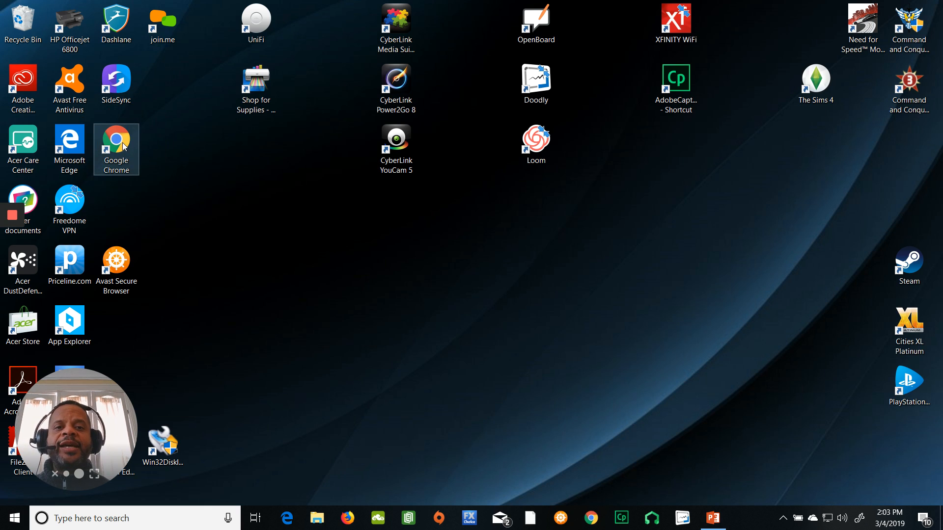
click(122, 142)
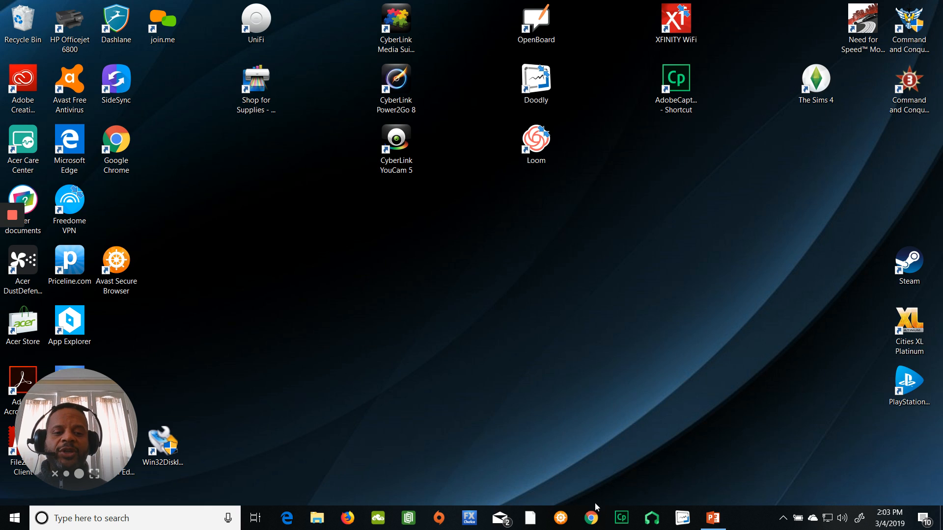
click(592, 522)
click(592, 522)
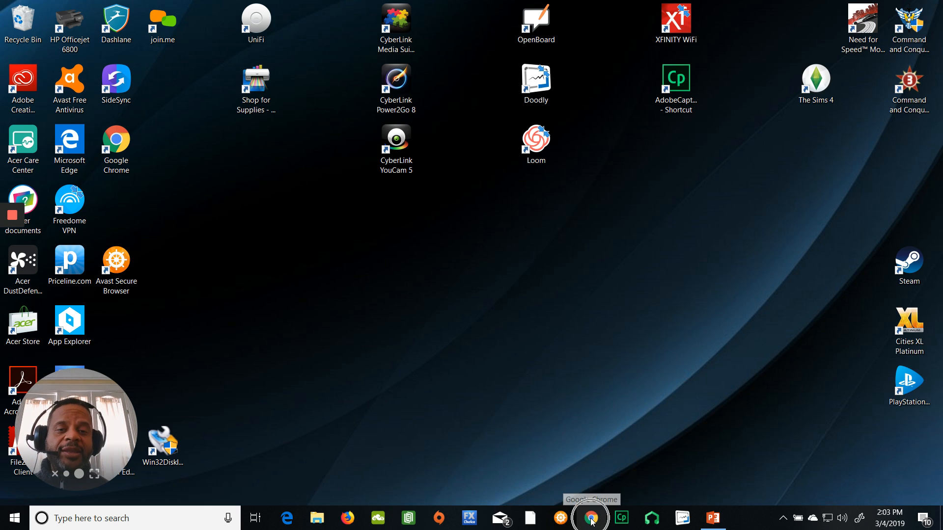
key(ctrl)
key(ctrl)
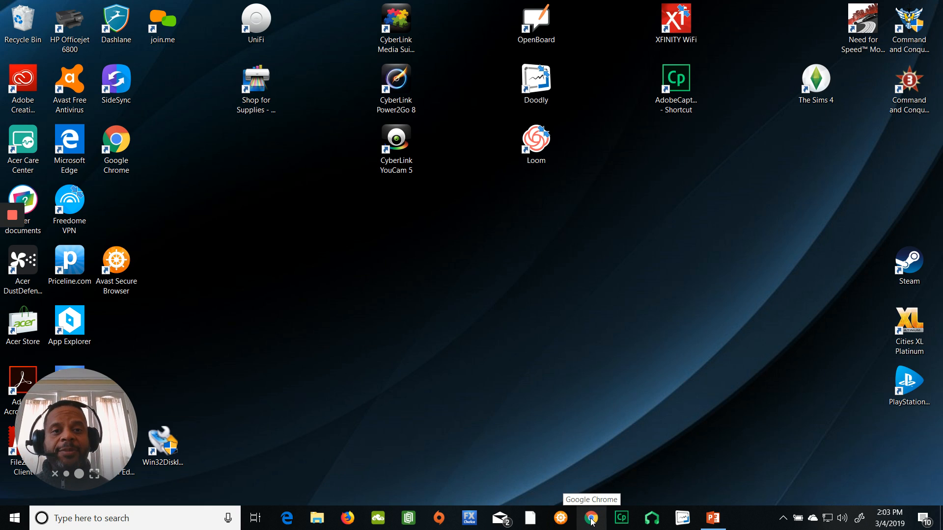
Open the Google Chrome browser.
click(593, 521)
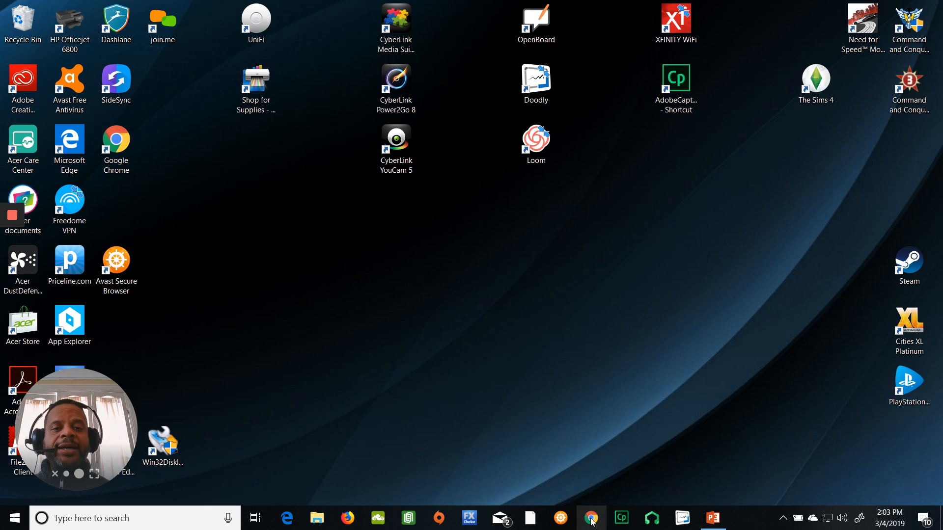
key(ctrl)
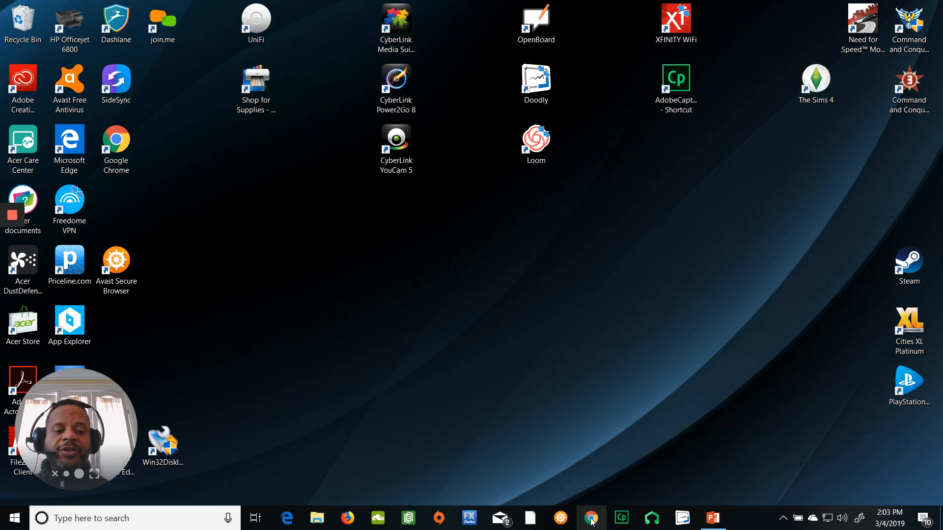
click(592, 521)
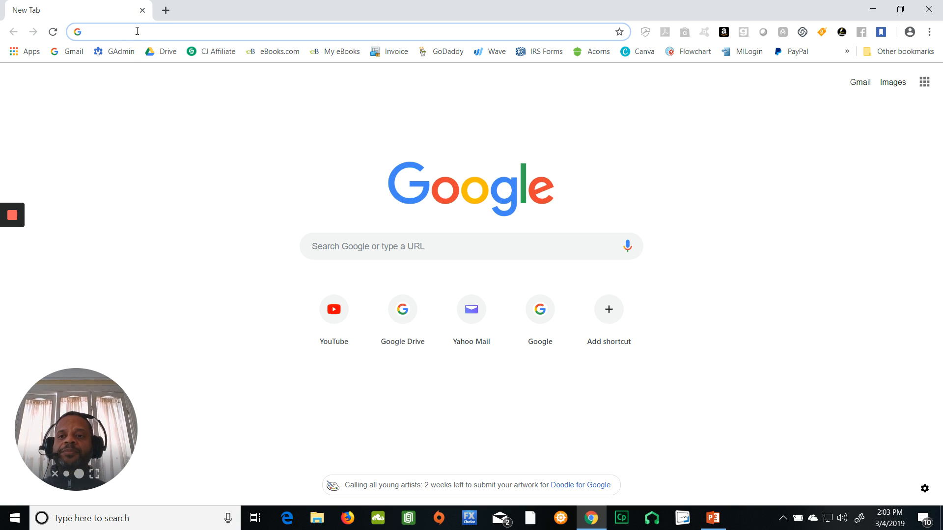
Go to drive.google.com in the browser.
click(139, 31)
click(125, 28)
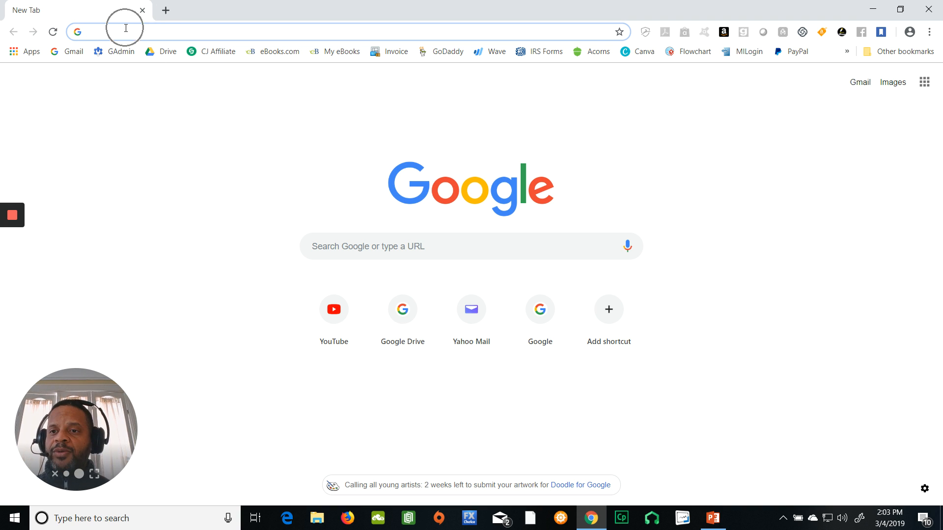
click(118, 31)
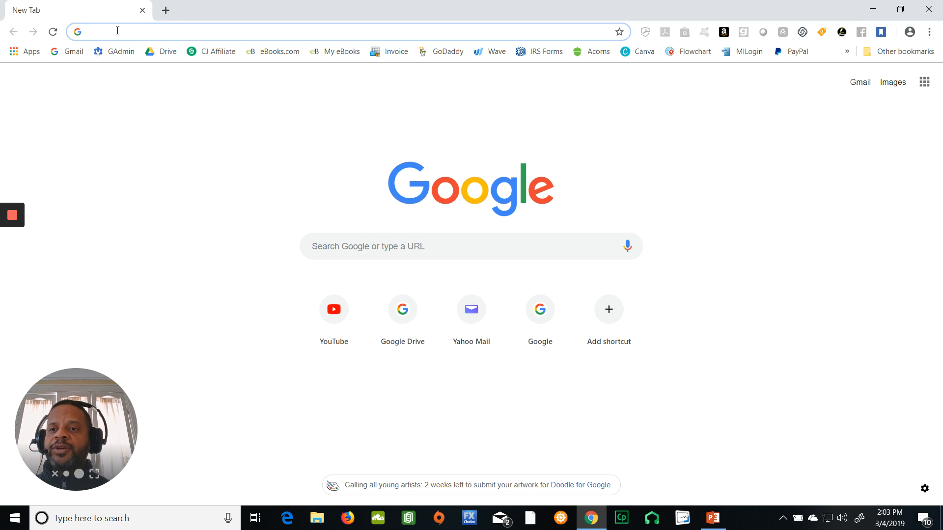
click(117, 31)
click(117, 30)
click(118, 31)
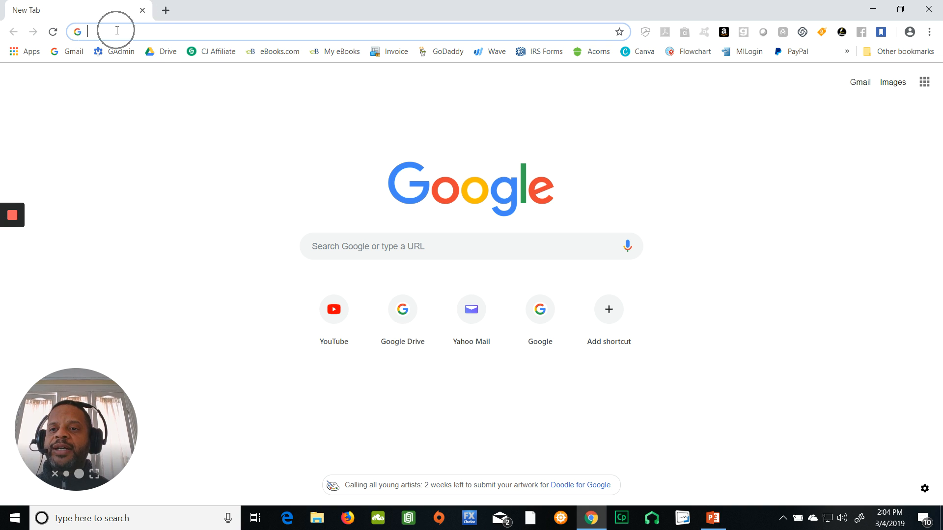
click(117, 30)
text(drive.googlec.)
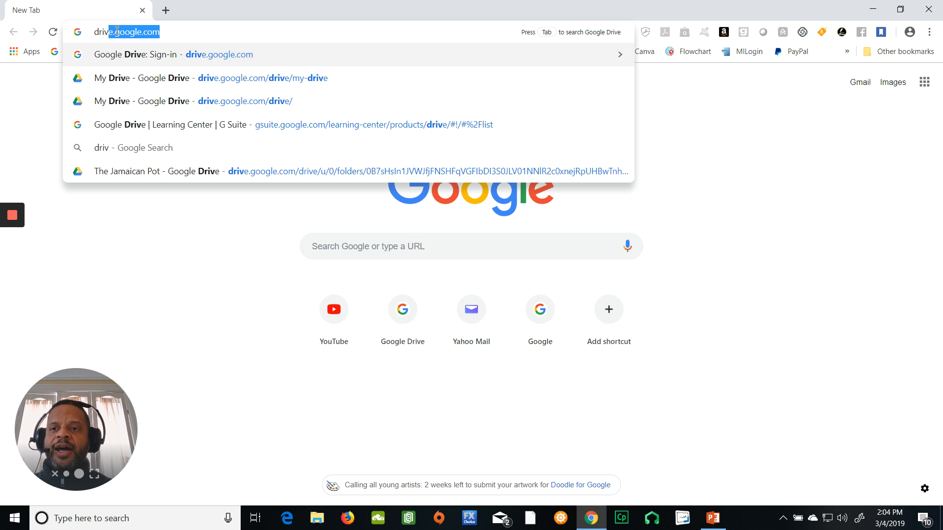
key(BackSpace)
key(BackSpace)
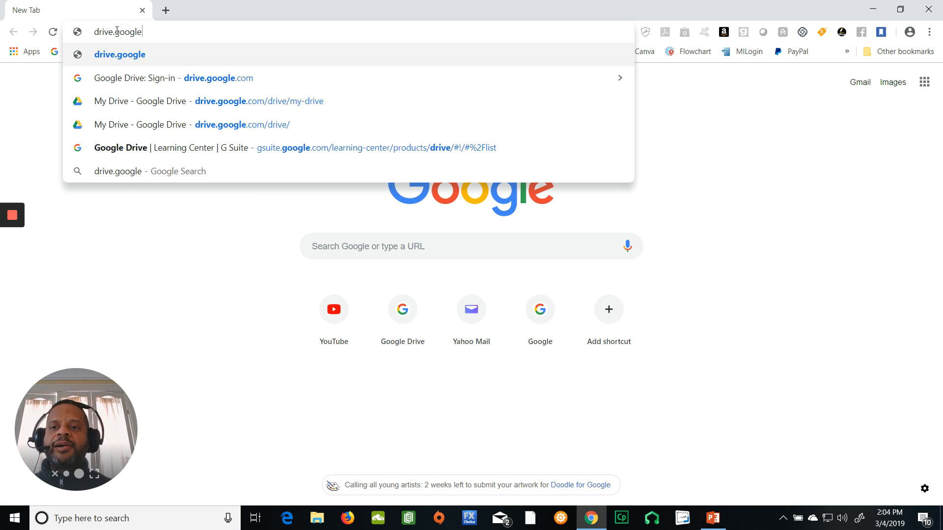
text(.com)
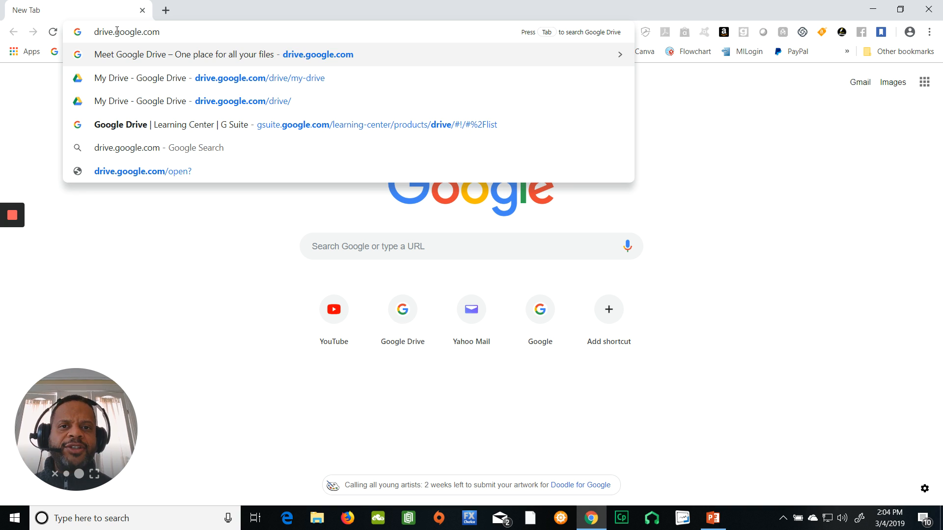
key(Return)
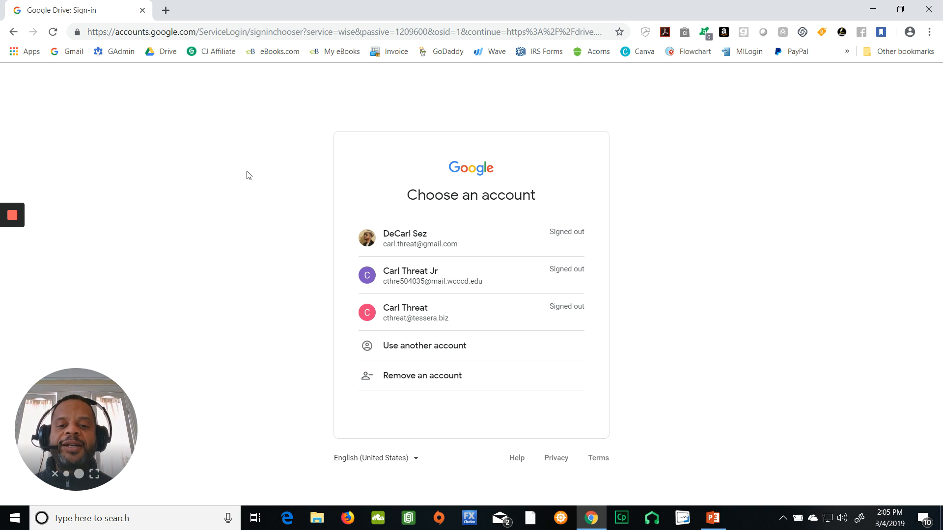
Sign in to Google Drive with the listed Tessera business account by entering the account password.
click(423, 318)
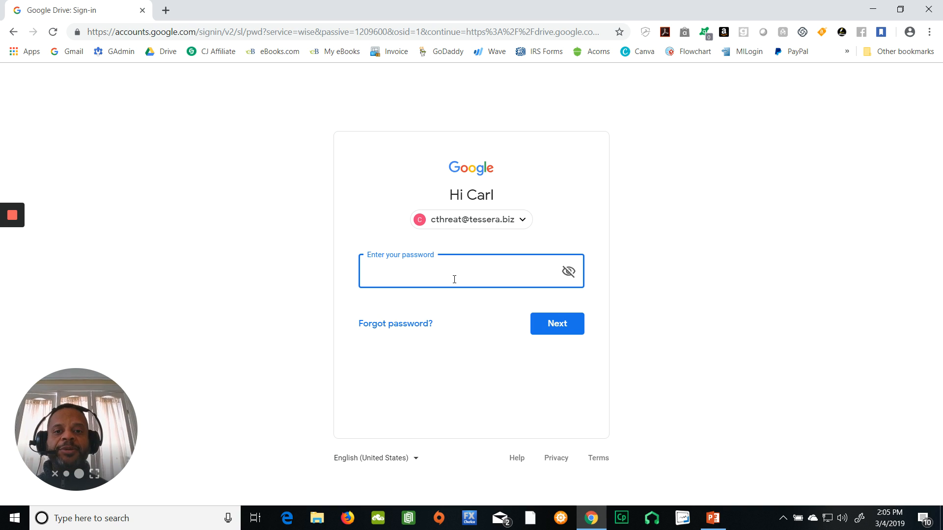
click(422, 273)
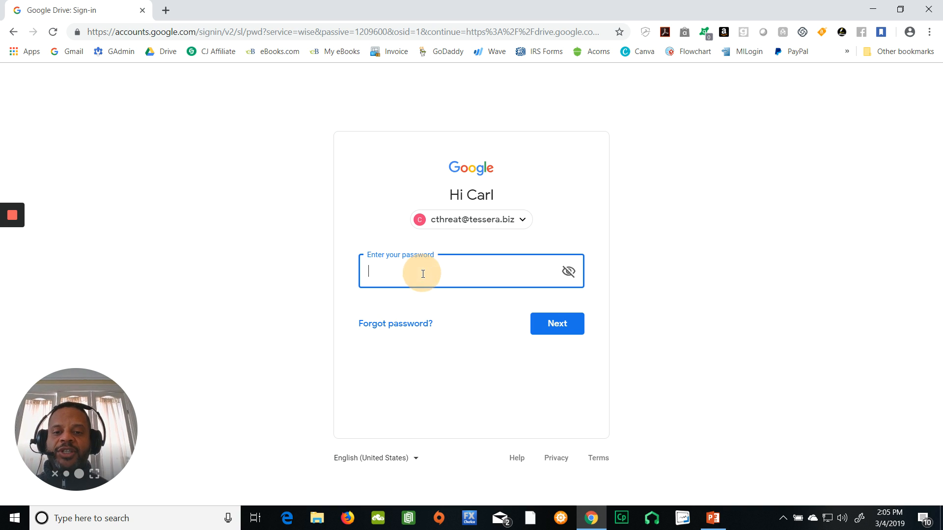
text(********)
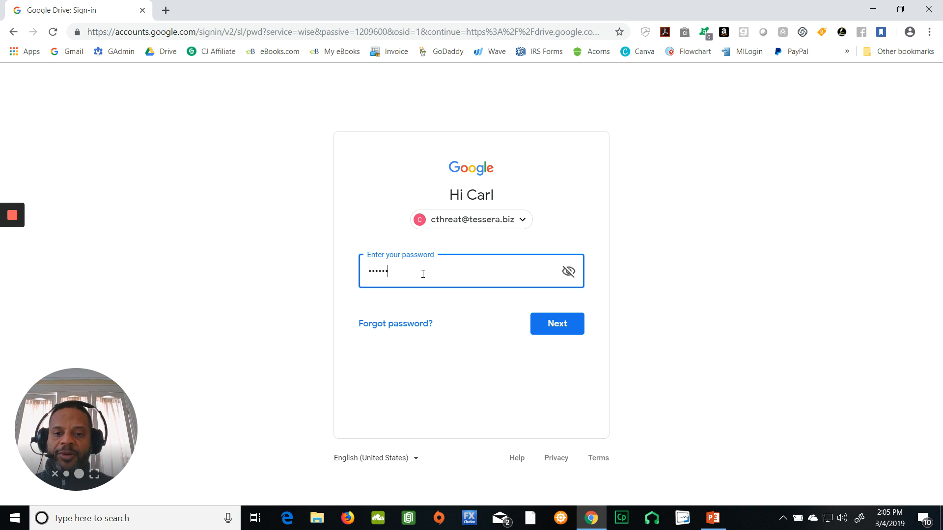
key(Return)
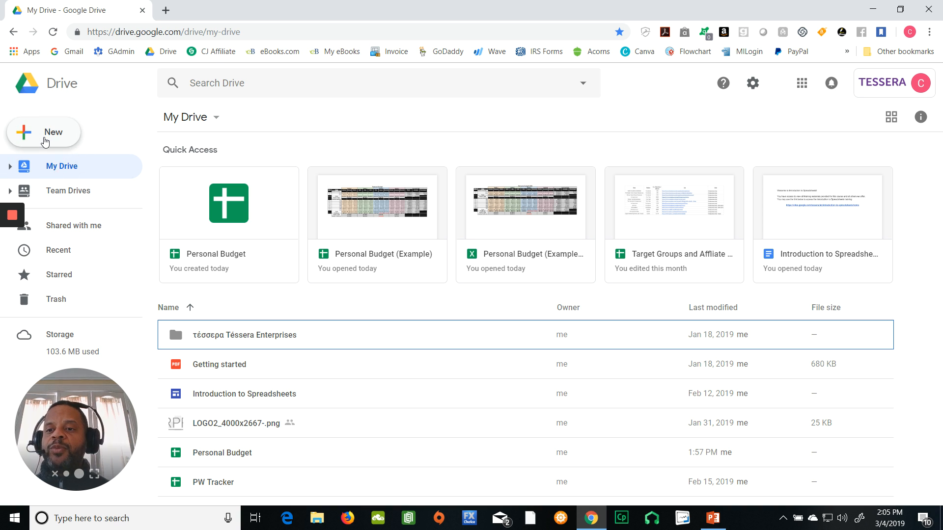
Create a new blank Google Sheets spreadsheet in My Drive.
click(45, 141)
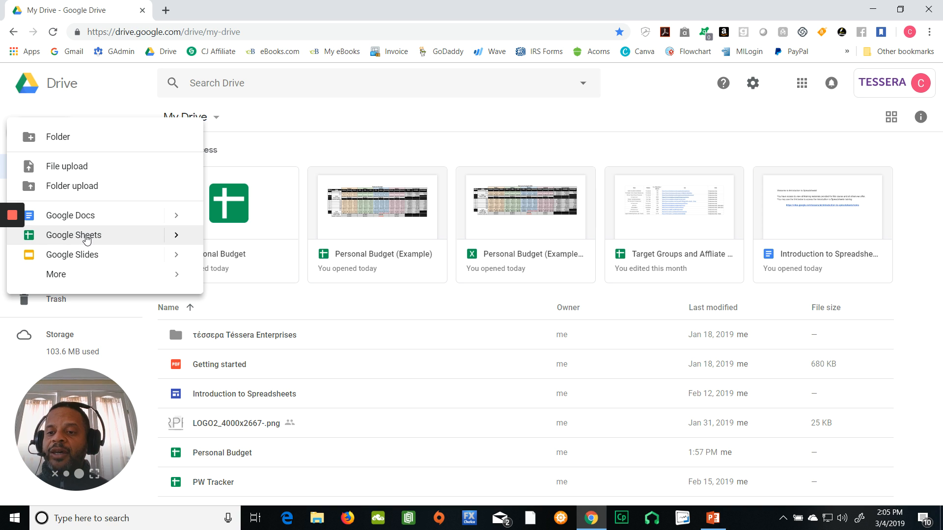
click(87, 236)
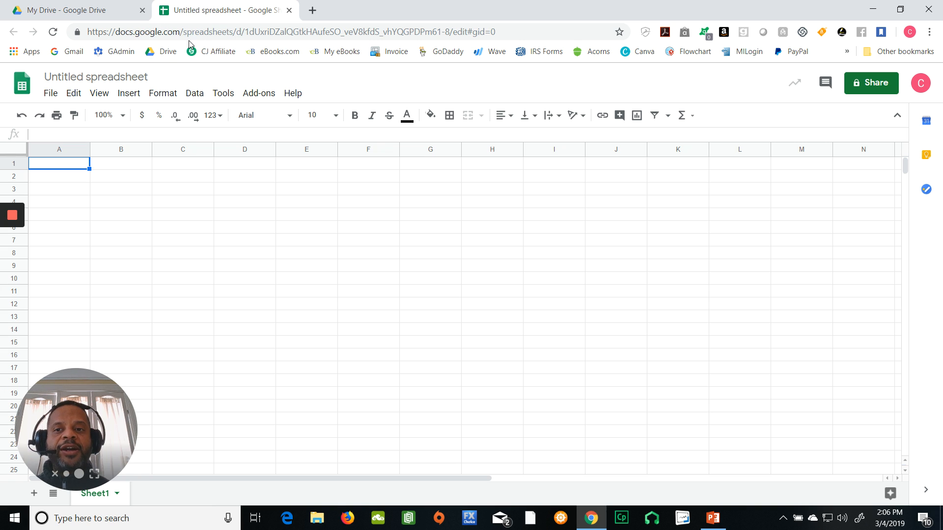
click(134, 53)
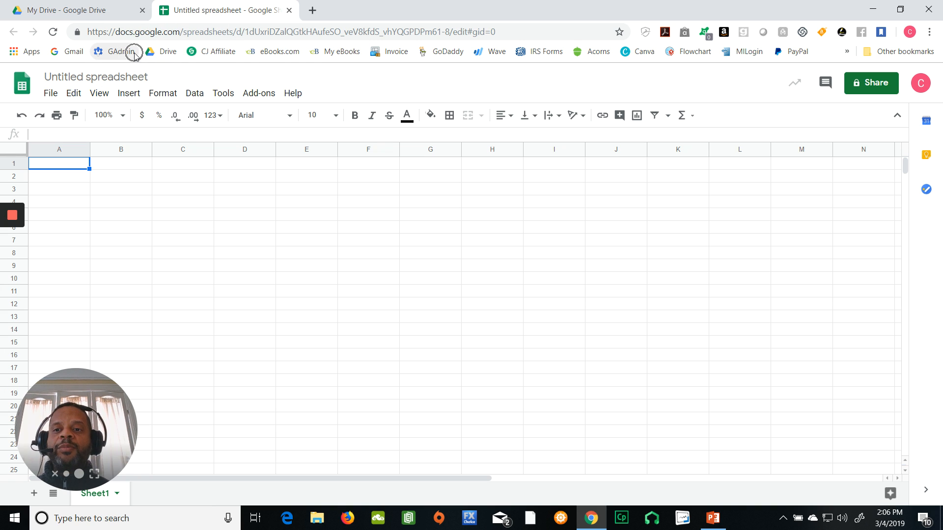
click(161, 53)
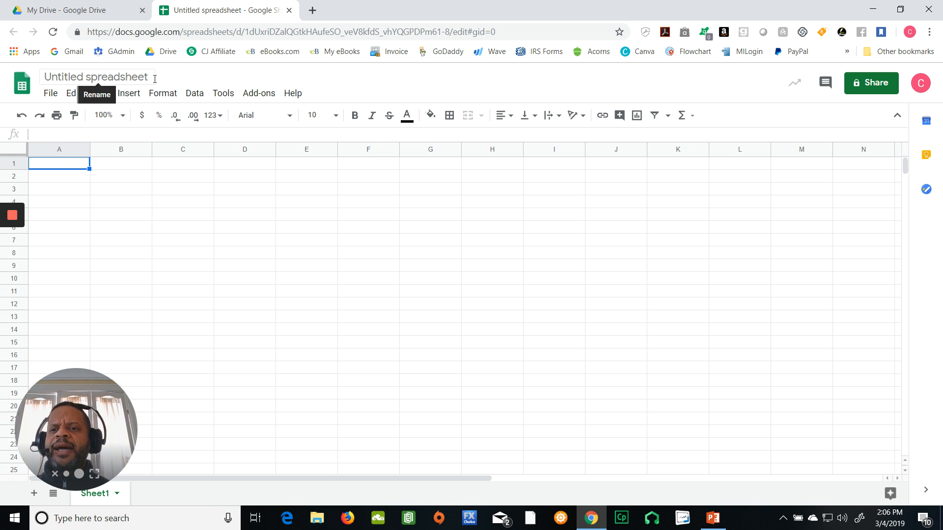
Rename the untitled spreadsheet as Personal Budget.
click(96, 77)
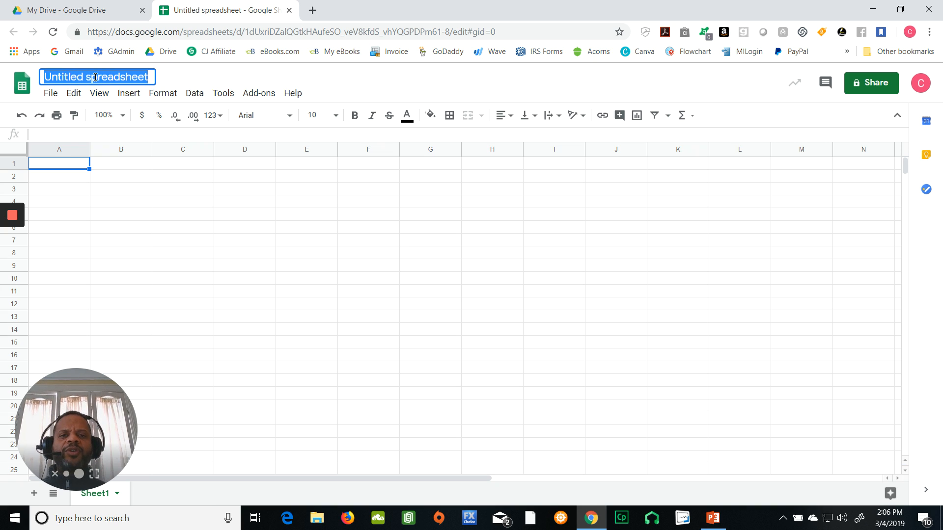
text(Per)
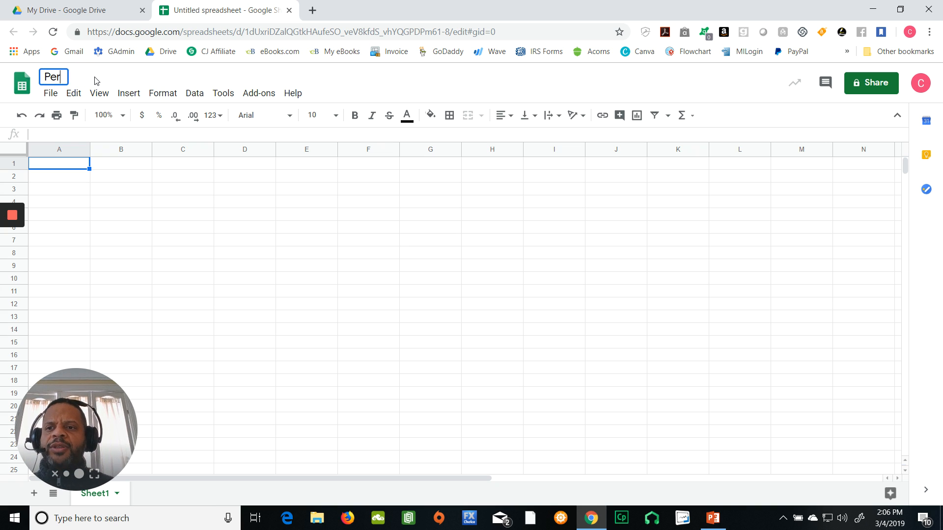
text(sonal Budget)
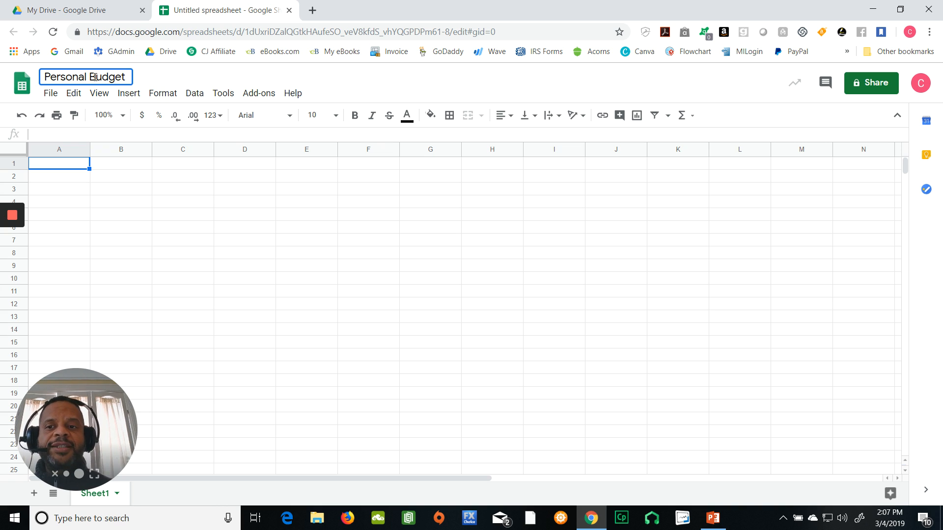
key(Return)
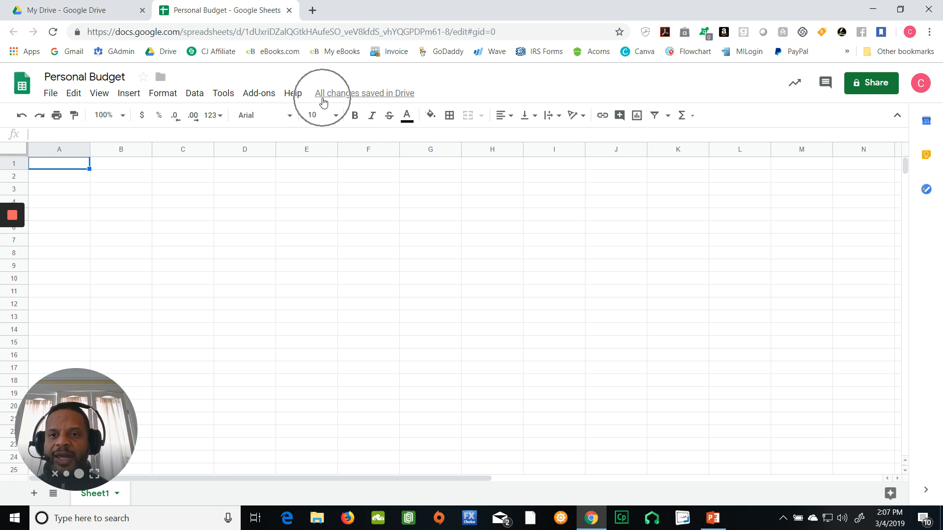
click(323, 102)
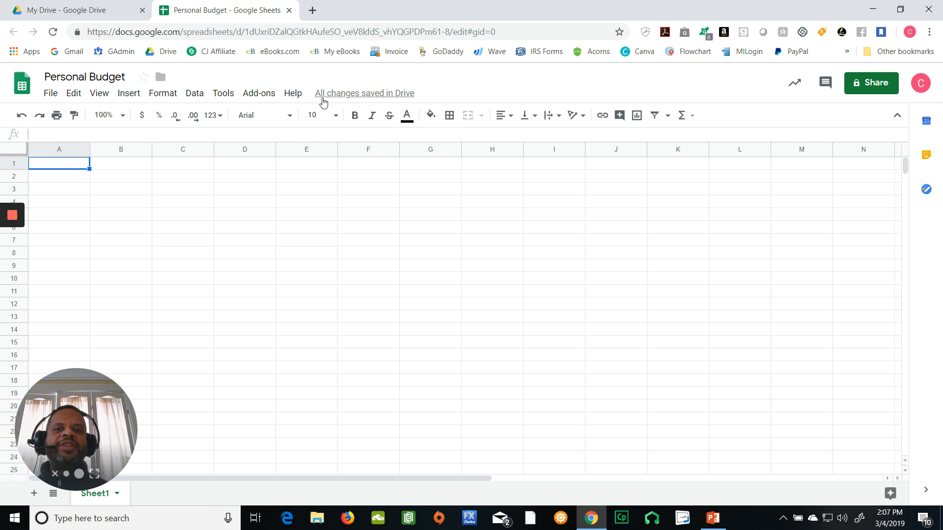
click(323, 101)
click(323, 101)
key(ctrl)
key(ctrl)
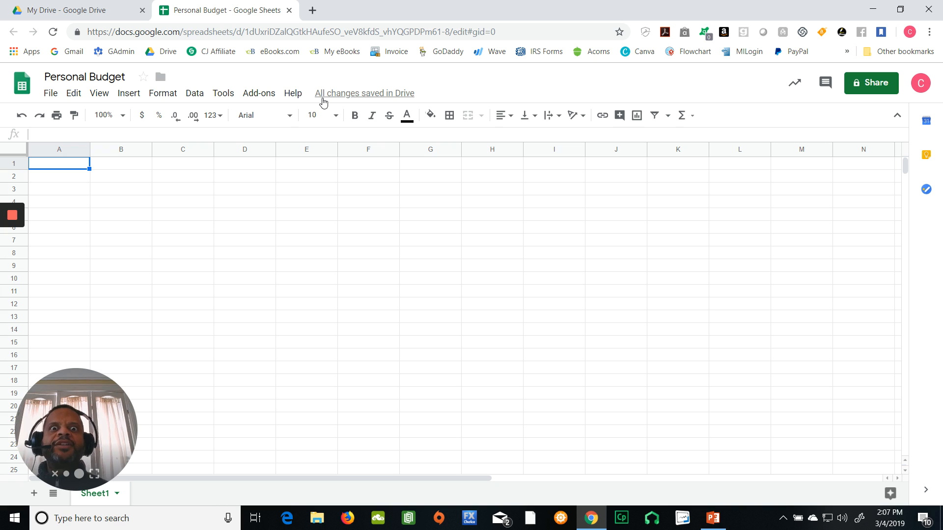
key(ctrl)
key(ctrl)
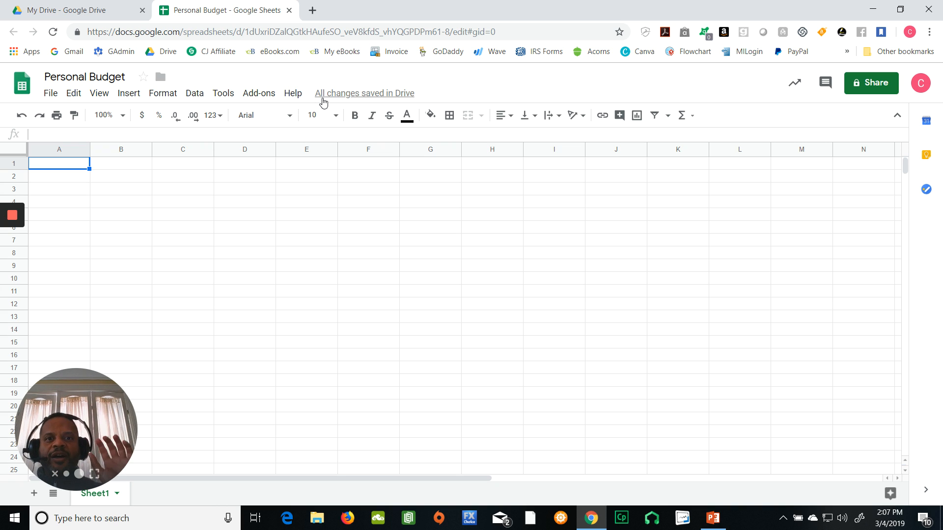
key(ctrl)
key(ctrl)
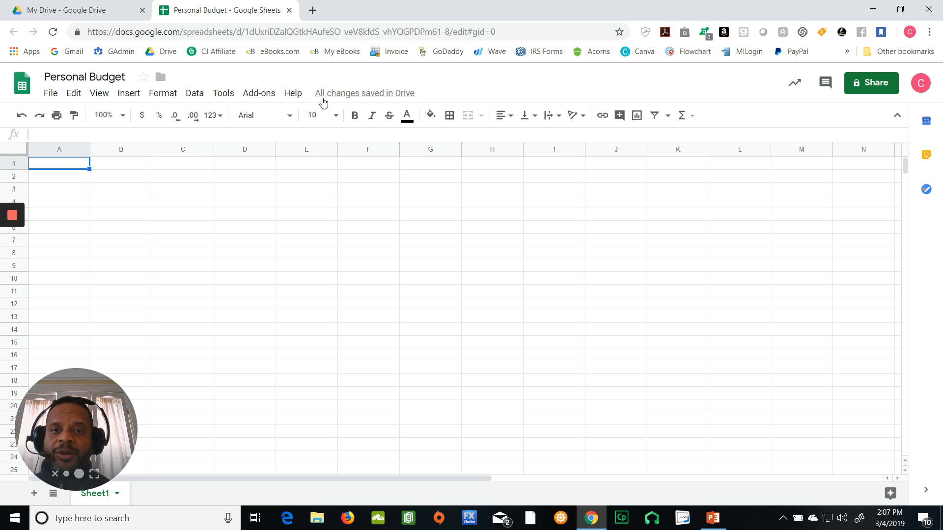
key(ctrl)
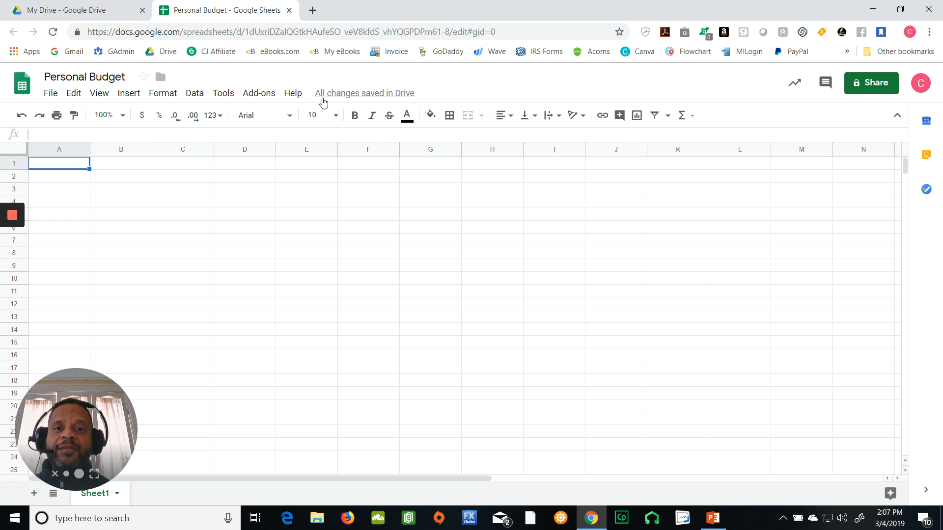
key(ctrl)
key(ctrl)
key(ctrl)
key(ctrl)
key(ctrl)
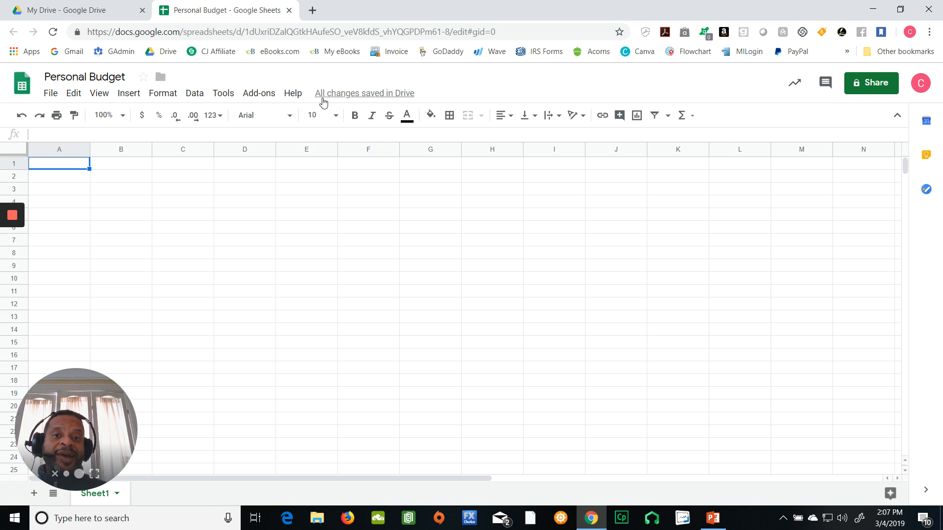
key(ctrl)
key(ctrl)
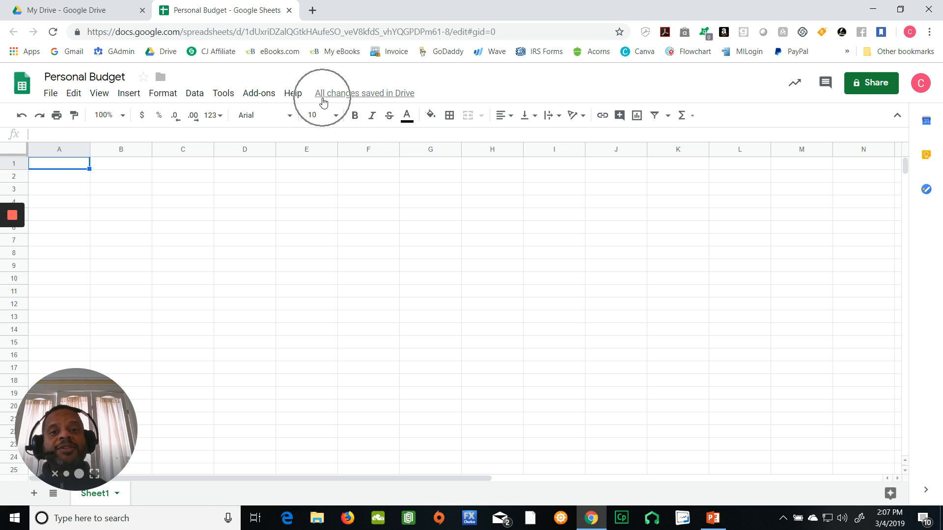
key(ctrl)
key(ctrl)
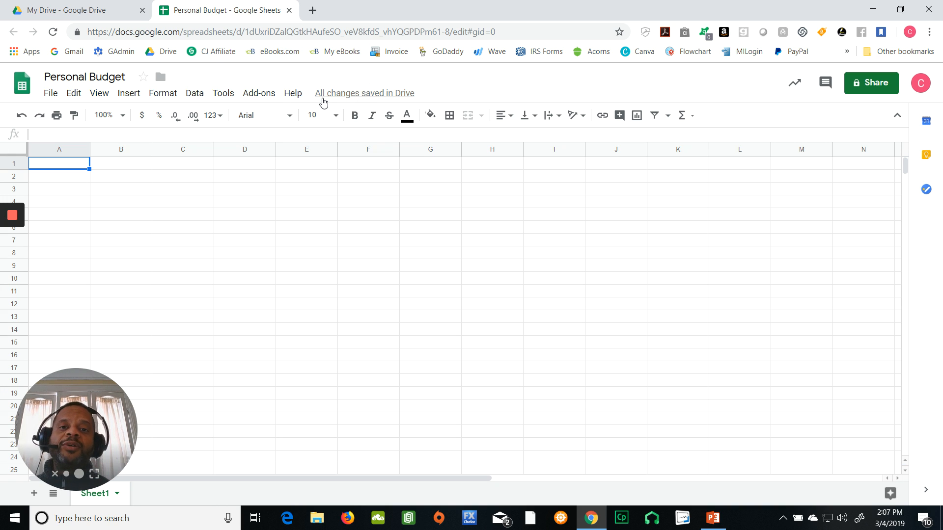
key(ctrl)
key(ctrl)
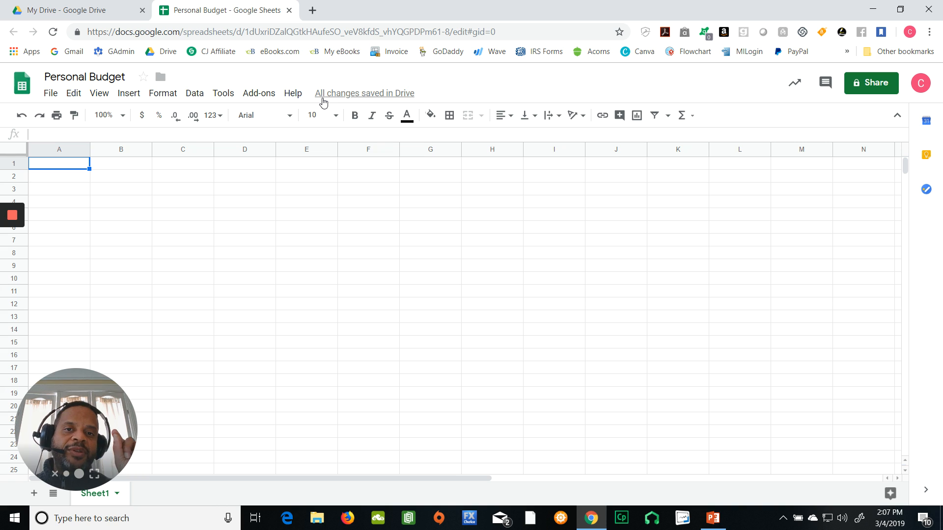
key(ctrl)
key(ctrl)
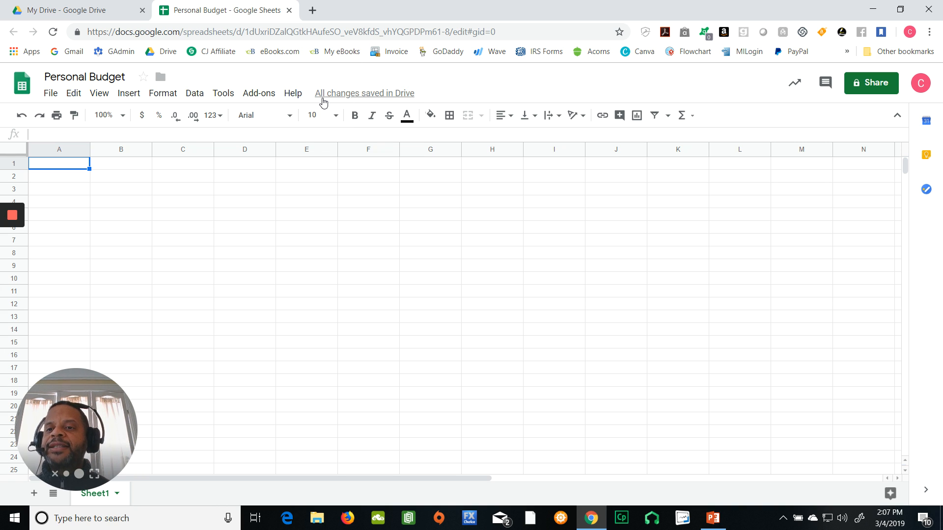
key(ctrl)
key(ctrl)
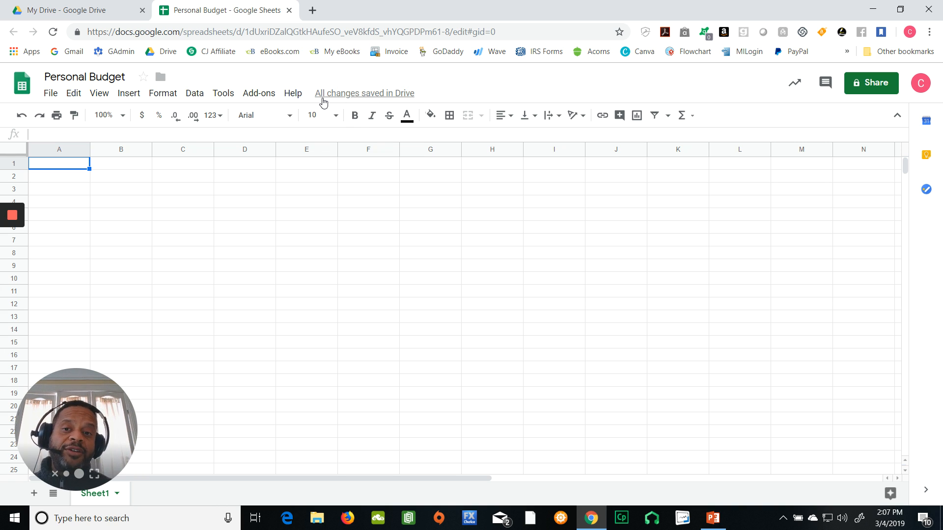
key(ctrl)
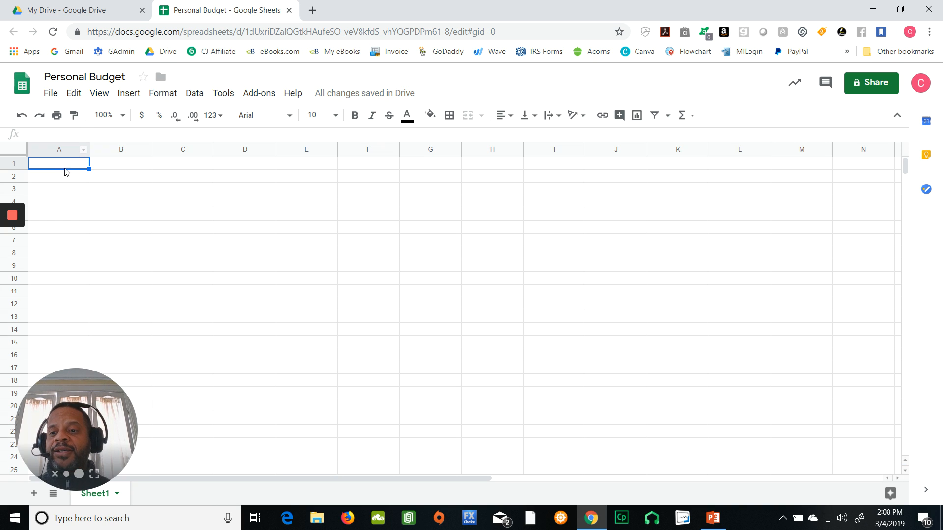
click(47, 168)
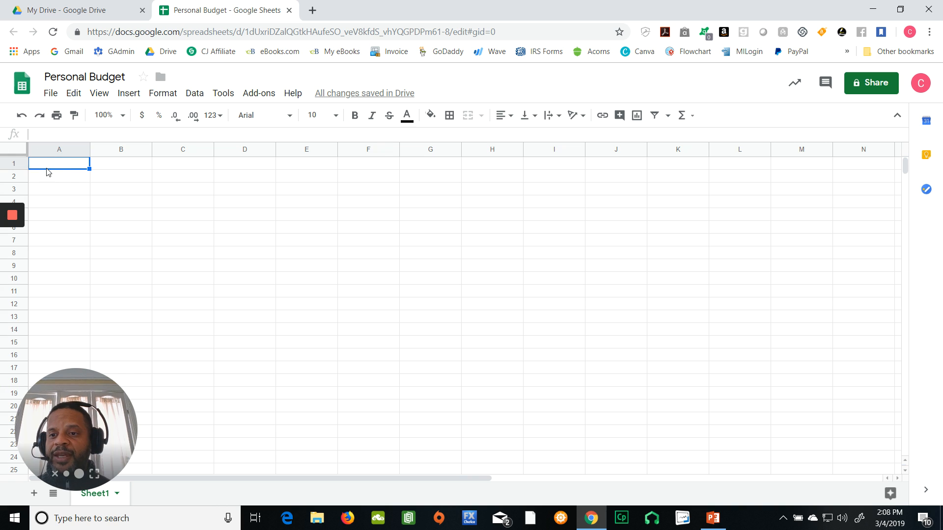
click(47, 170)
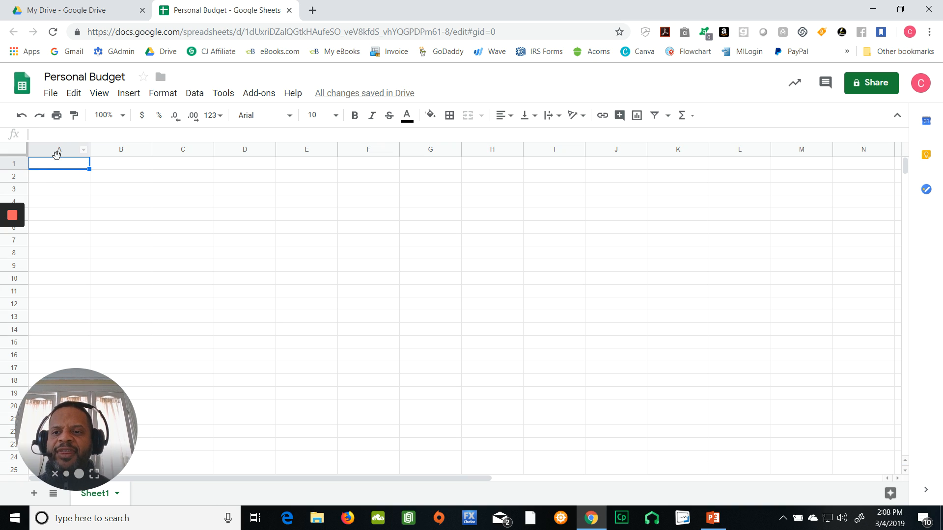
click(69, 169)
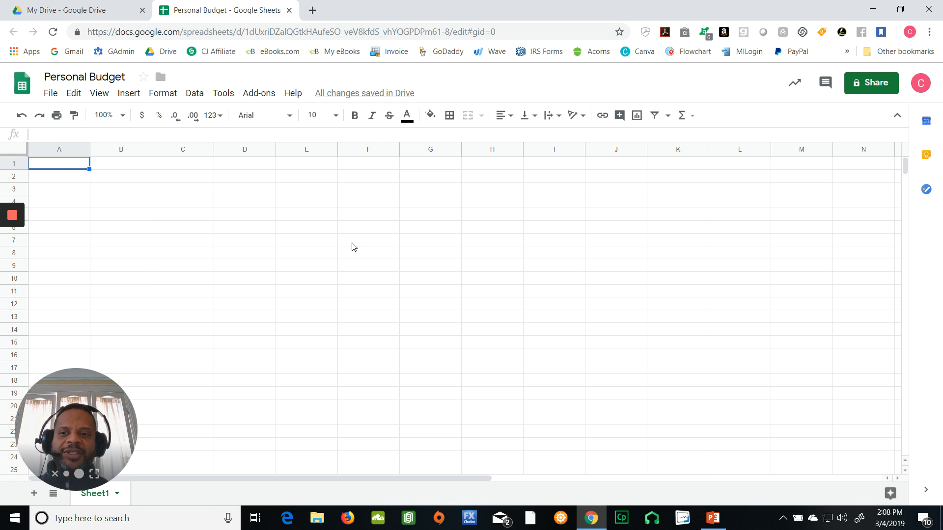
click(90, 173)
click(91, 173)
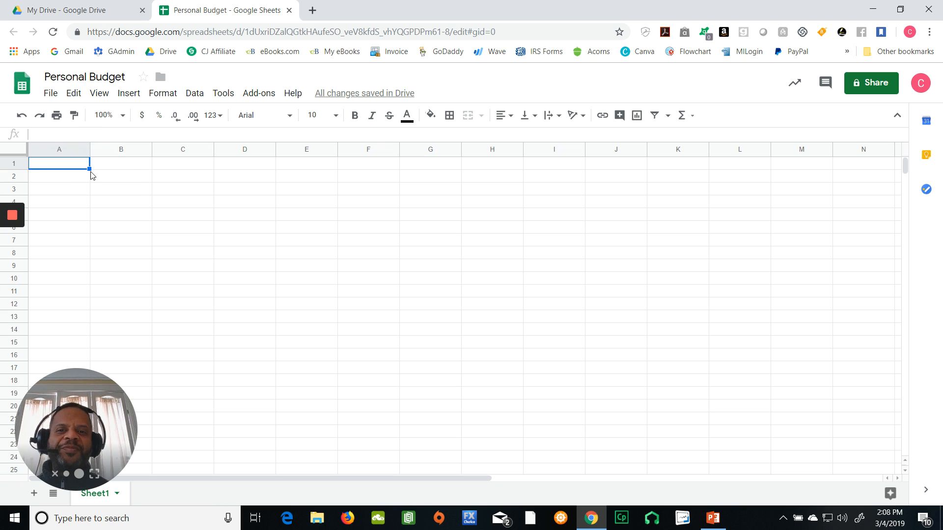
click(90, 174)
click(91, 174)
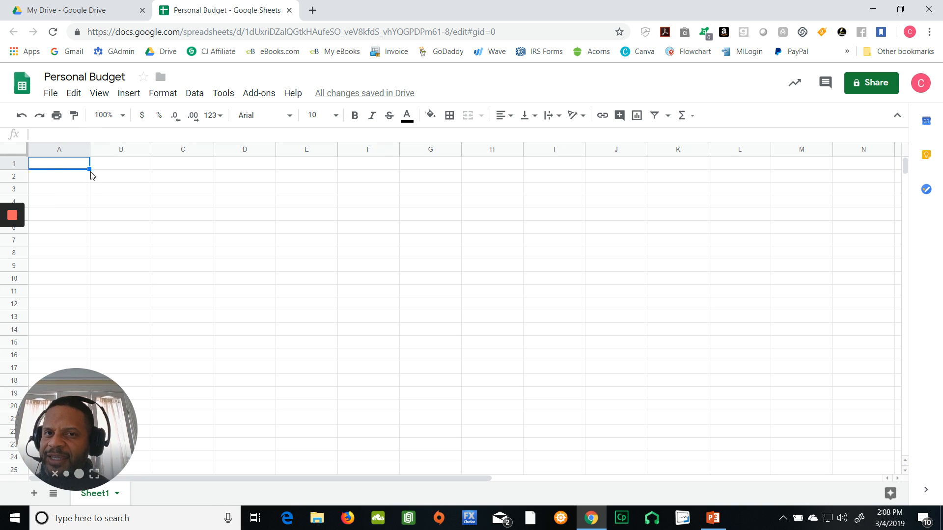
click(91, 174)
click(90, 174)
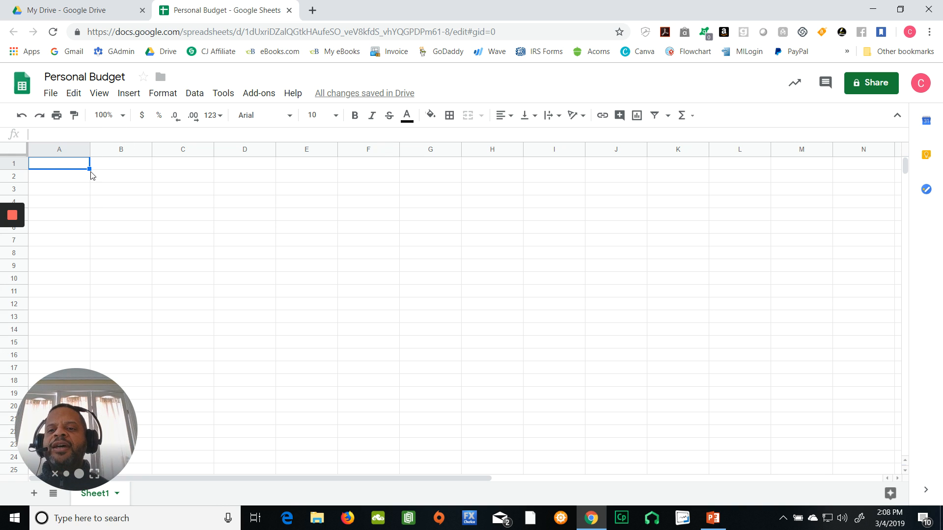
click(91, 173)
click(91, 174)
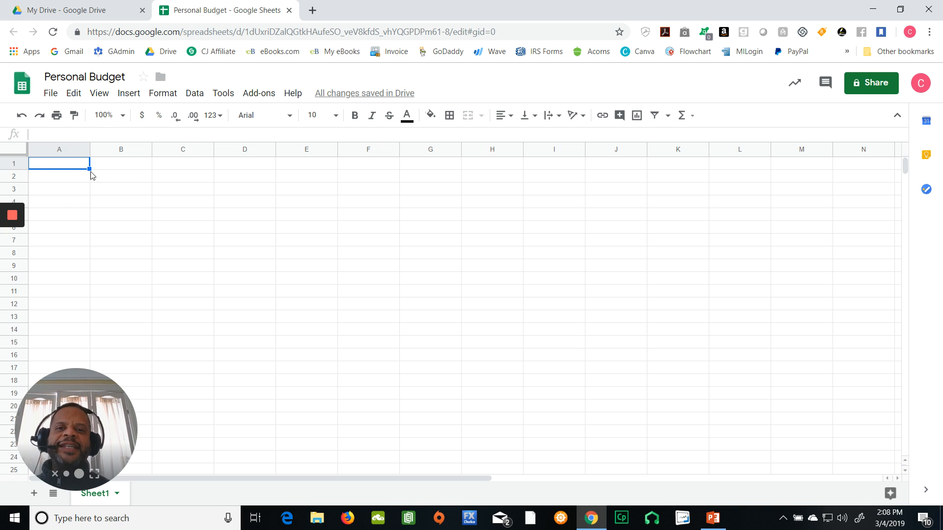
click(91, 174)
click(91, 175)
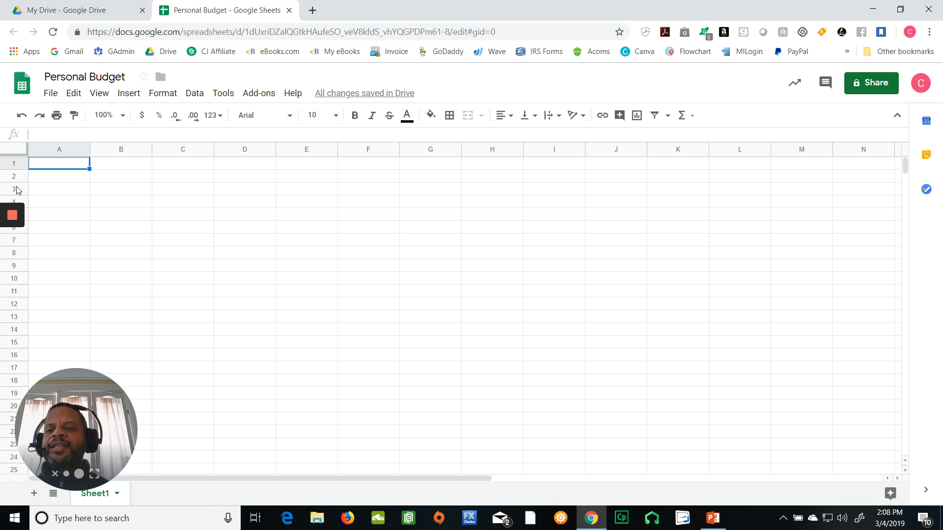
mouse_move(20, 241)
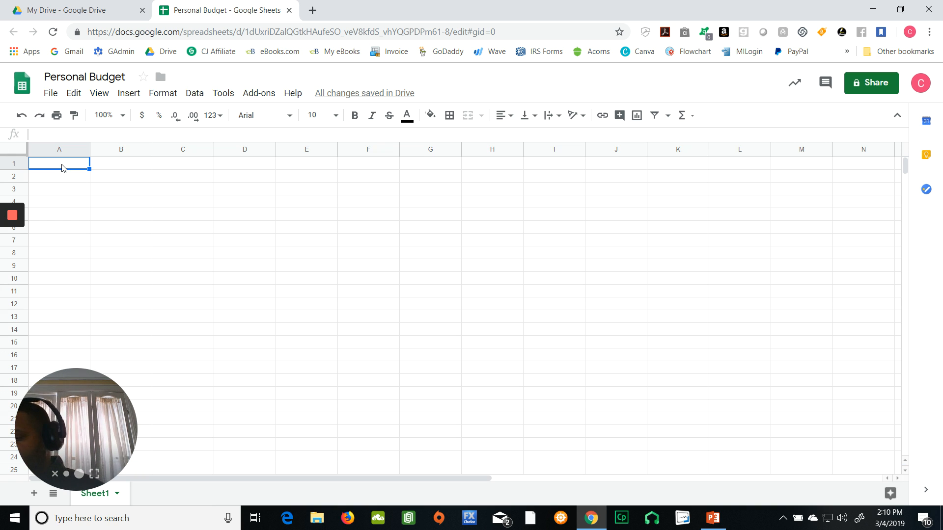
Enter the heading ITEMS in cell A3.
click(57, 190)
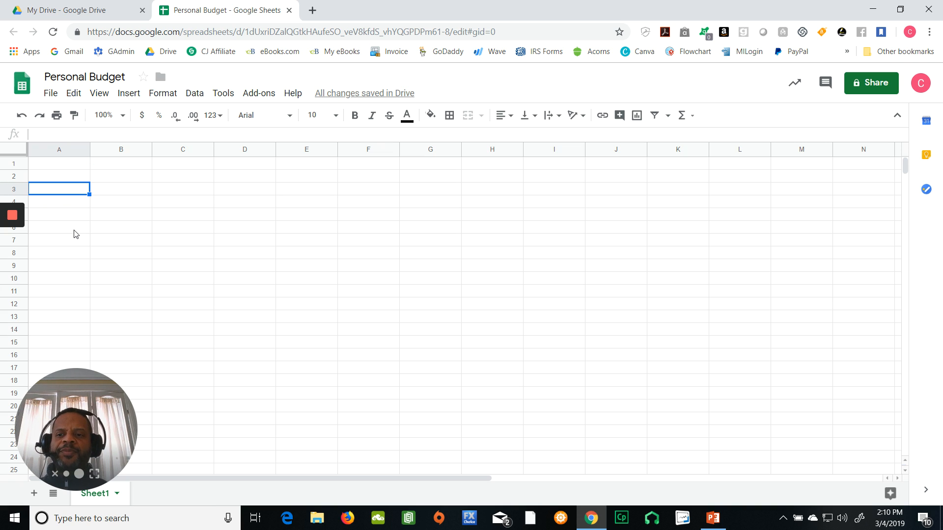
click(62, 189)
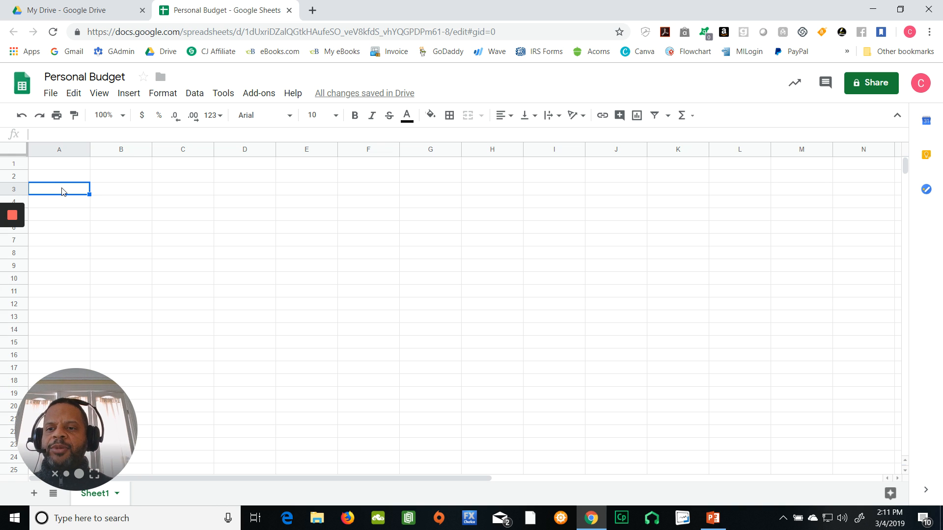
text(ITEMS)
key(BackSpace)
key(BackSpace)
key(BackSpace)
text(EM)
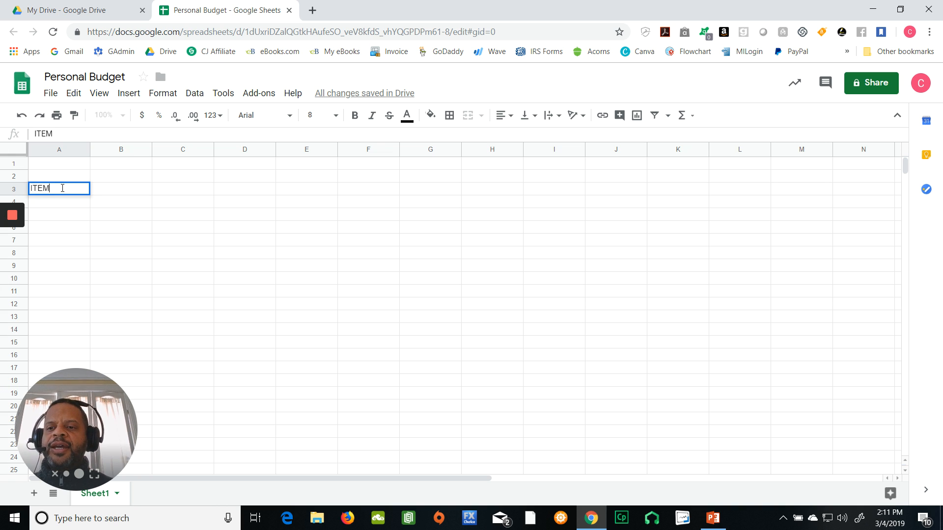
text(S)
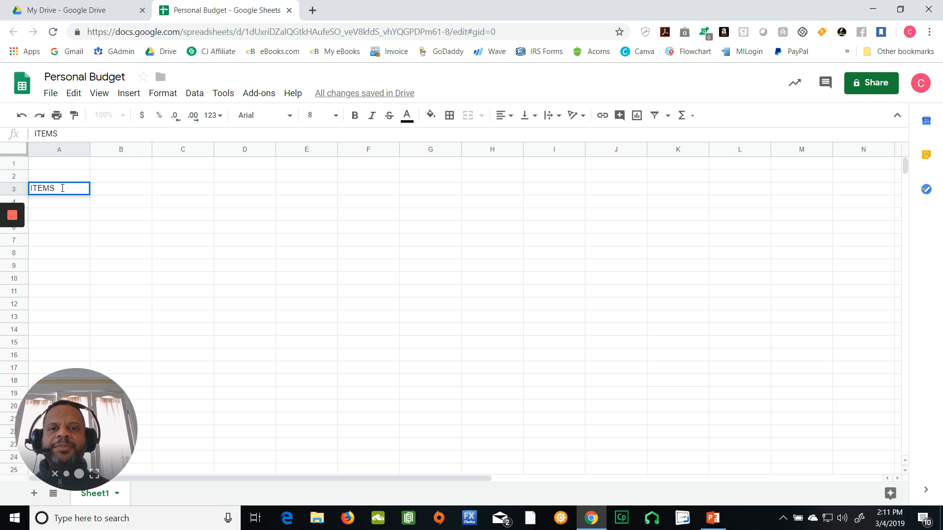
key(Tab)
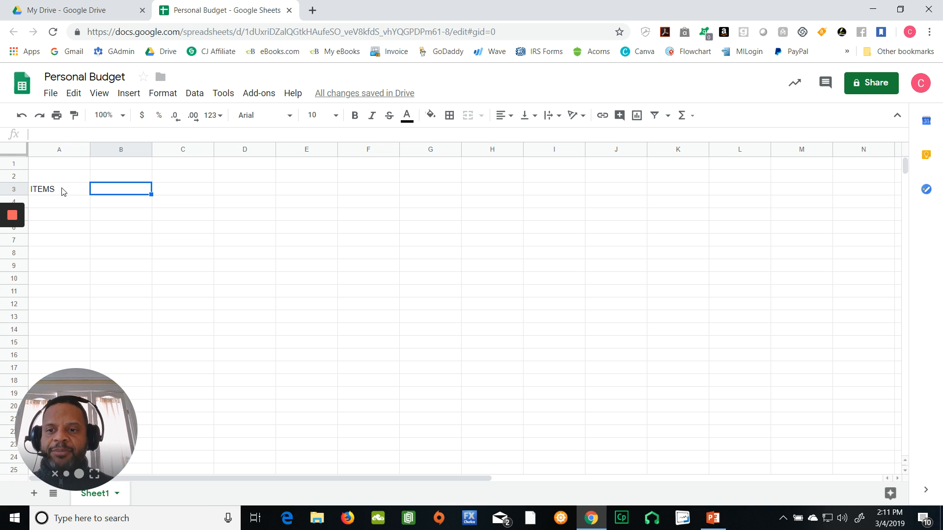
Enter January as the first month heading in cell B3, beside ITEMS.
text(J)
key(BackSpace)
text(Janu)
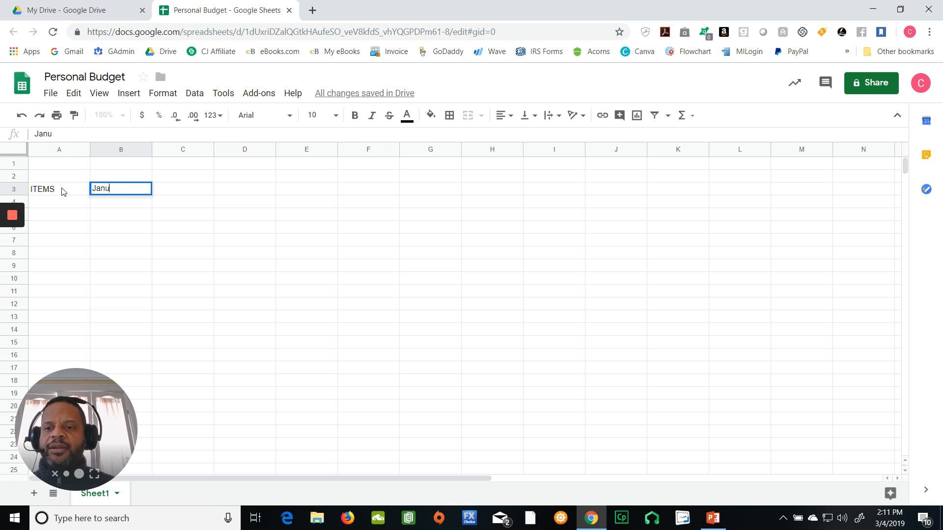
text(ary)
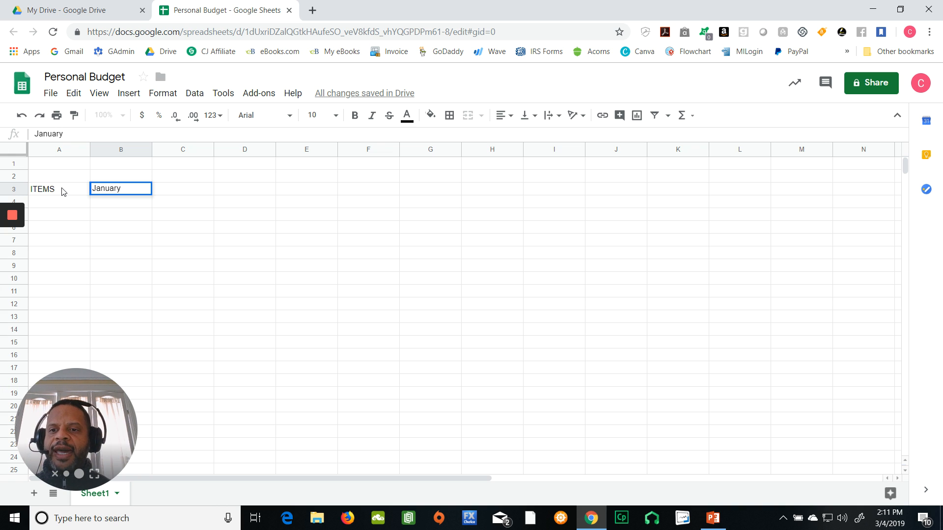
key(Tab)
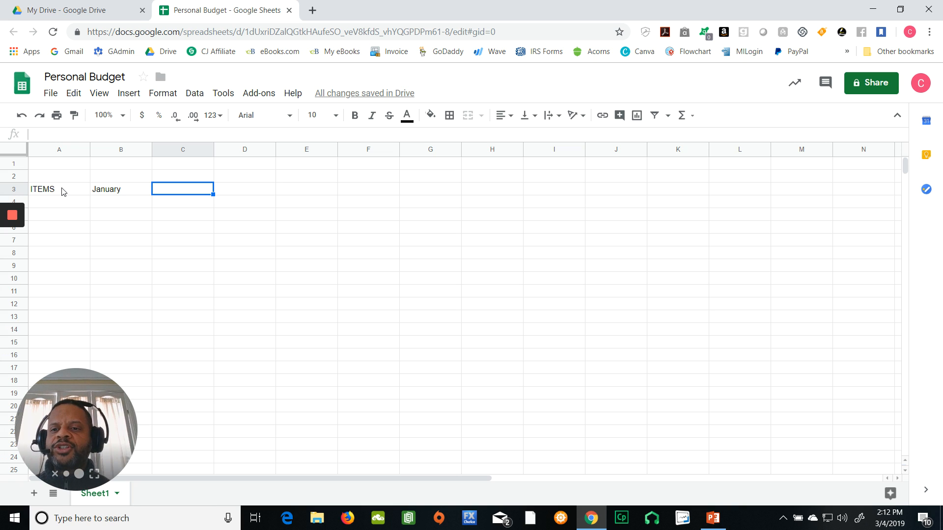
Select cell B3, which holds the January heading.
click(112, 190)
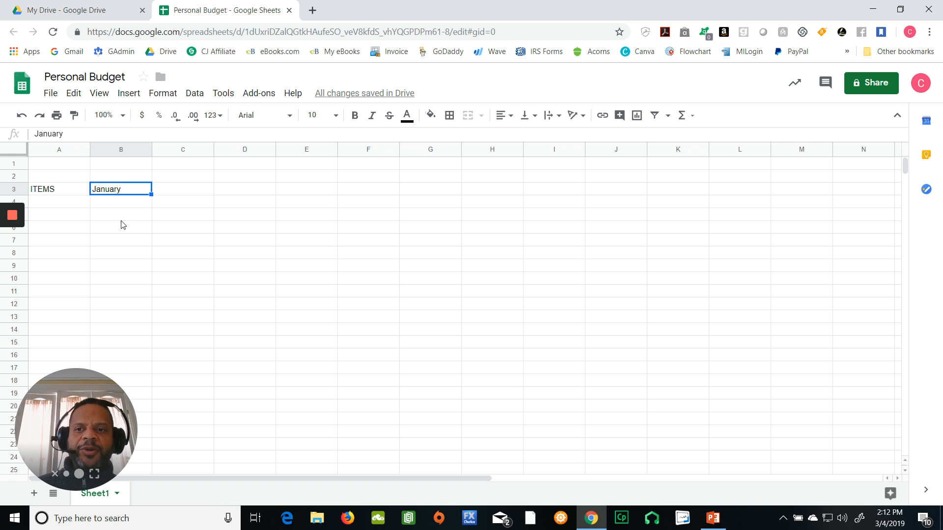
click(122, 193)
click(122, 192)
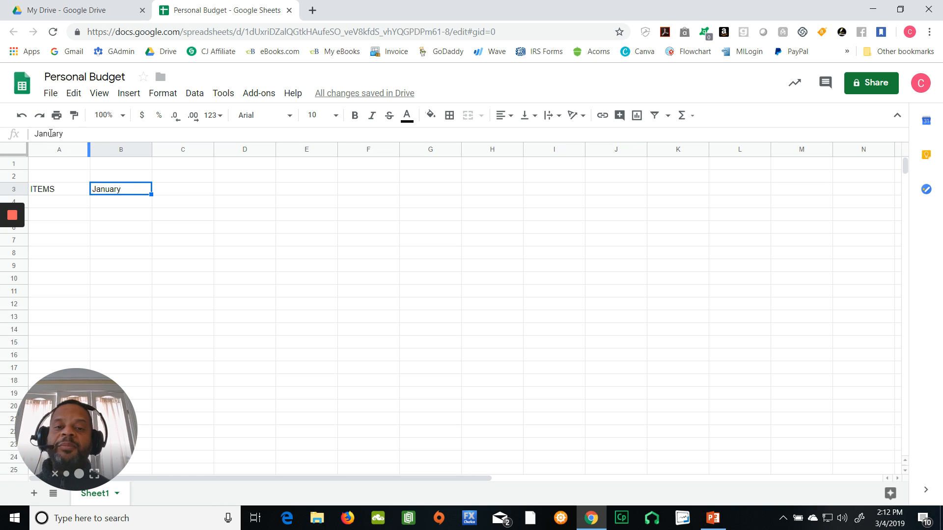
click(51, 133)
click(50, 134)
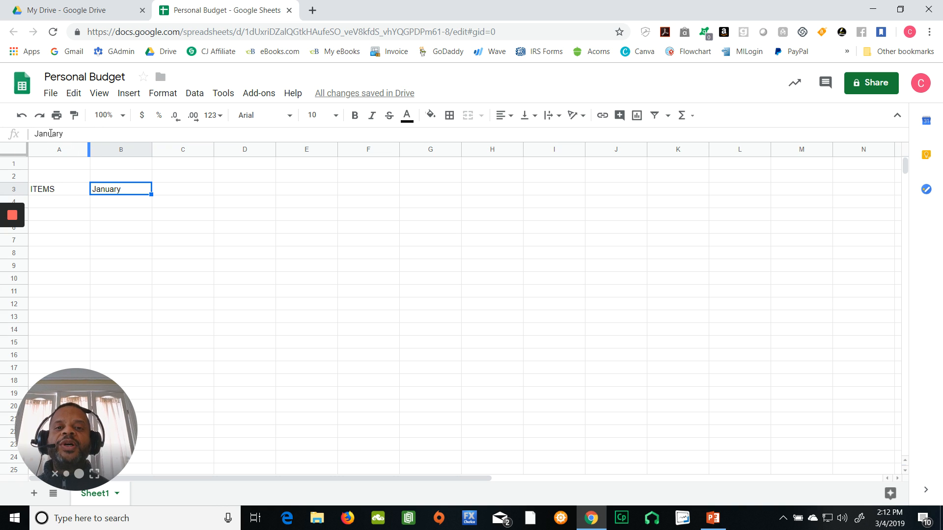
click(51, 134)
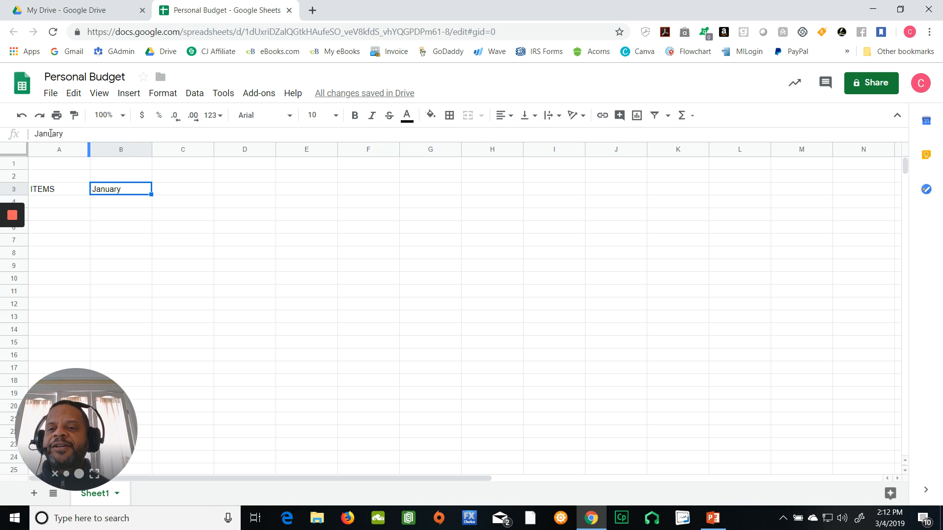
click(51, 133)
click(50, 133)
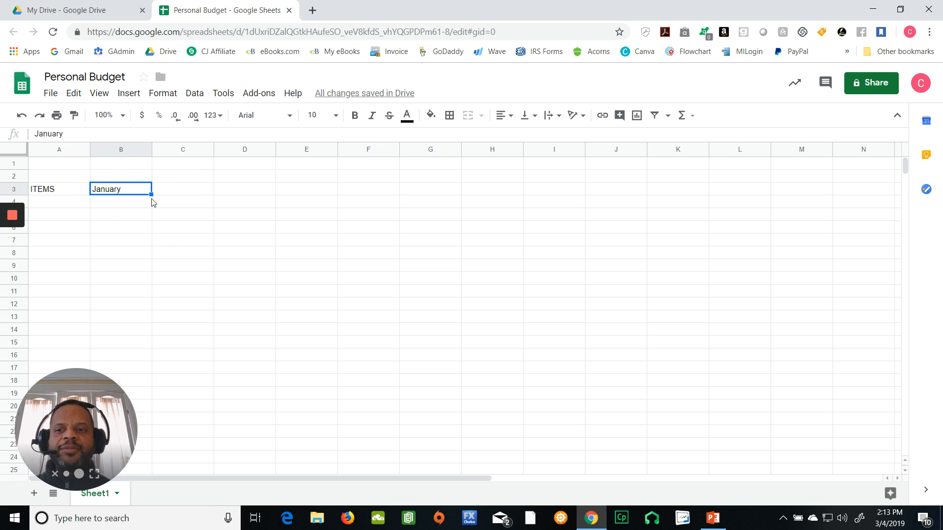
key(ctrl)
key(ctrl)
key(ctrl)
key(ctrl)
key(ctrl)
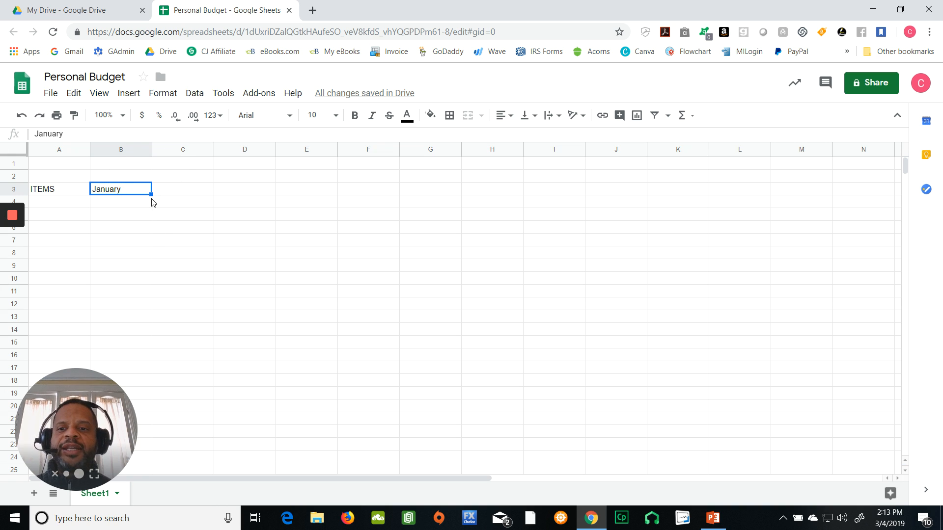
key(ctrl)
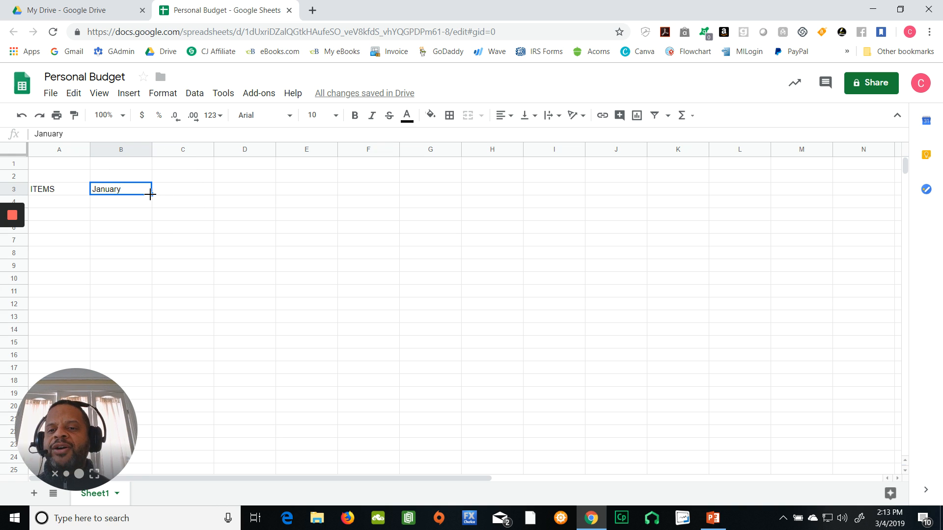
key(ctrl)
key(ctrl)
key(ctrl)
key(ctrl)
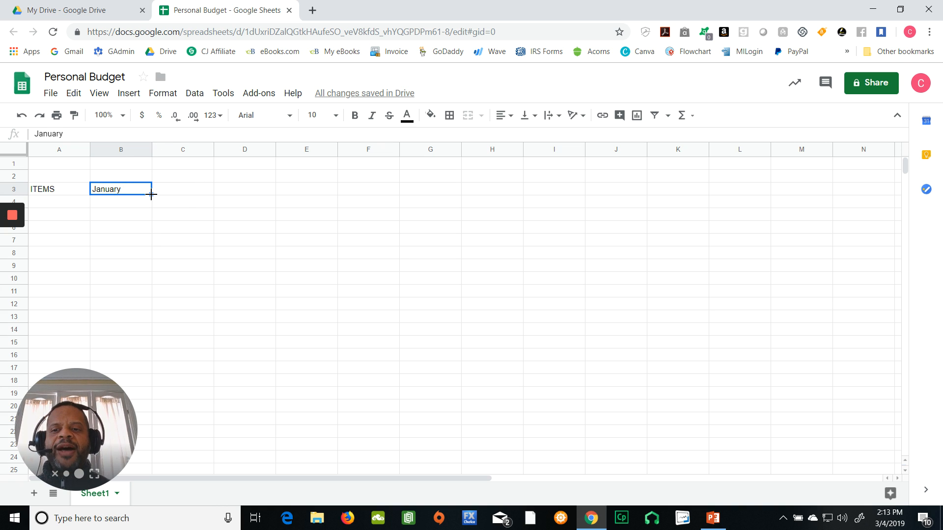
key(ctrl)
key(ctrl)
key(ctrl)
key(ctrl)
key(ctrl)
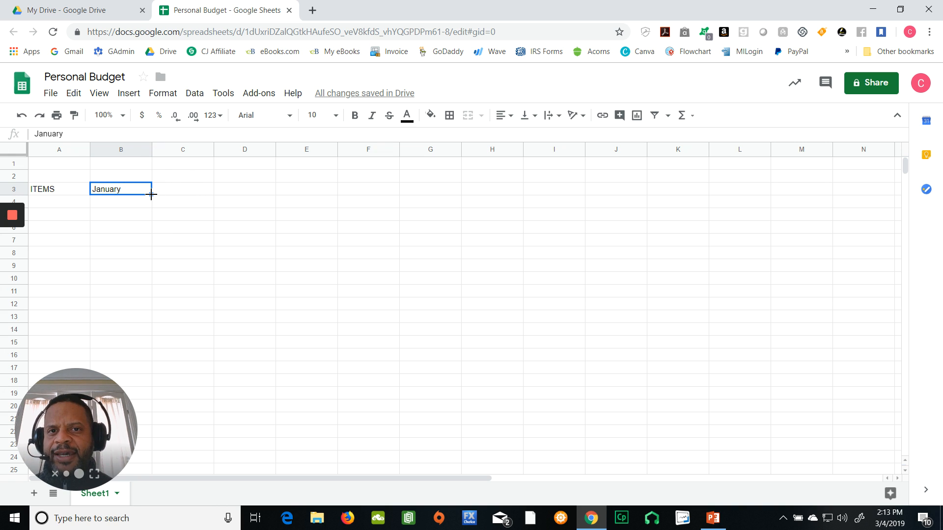
key(ctrl)
key(ctrl)
key(ctrl)
key(ctrl)
key(ctrl)
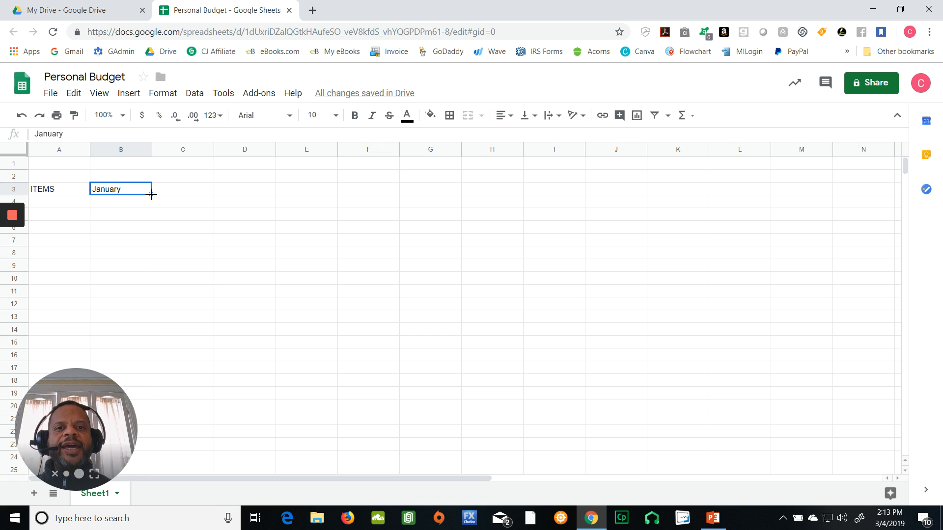
key(ctrl)
key(ctrl)
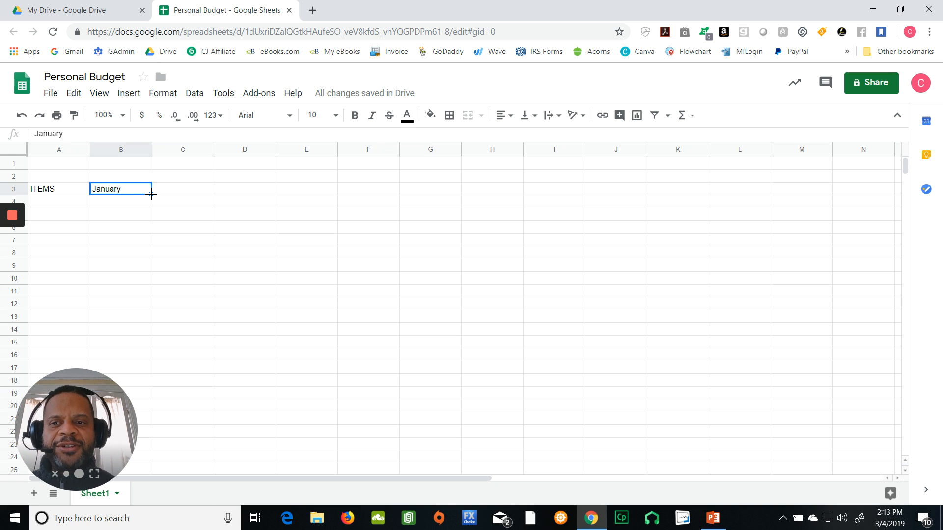
key(ctrl)
key(ctrl)
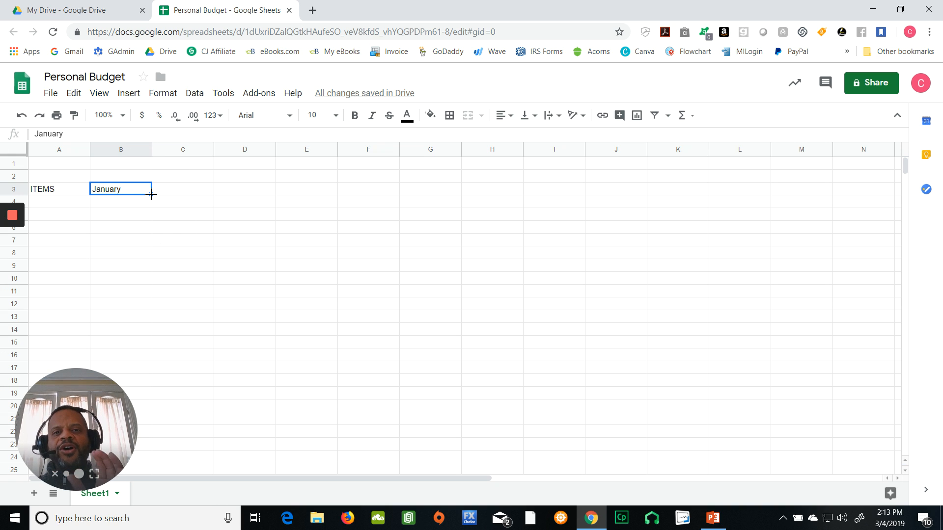
key(ctrl)
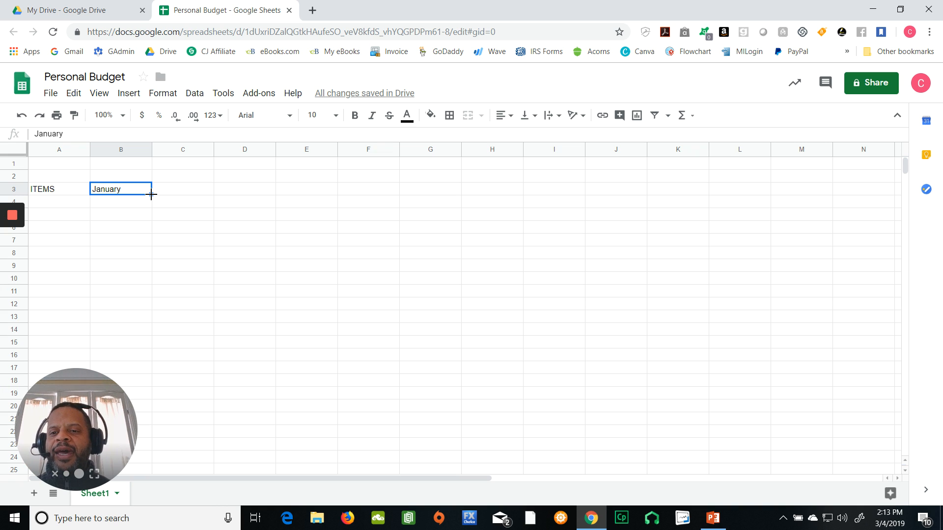
Fill the month series from January in B3 across row 3 to column M, ending with December.
click(151, 195)
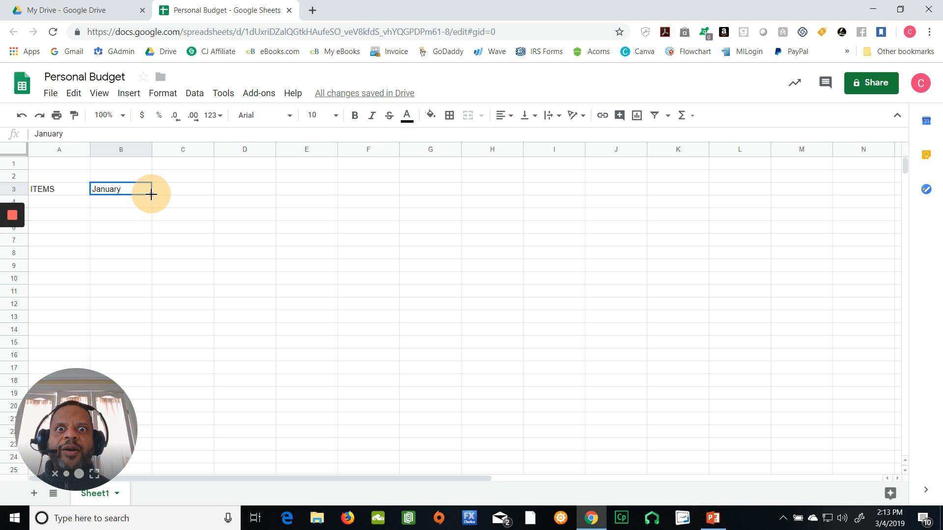
drag(151, 194, 204, 192)
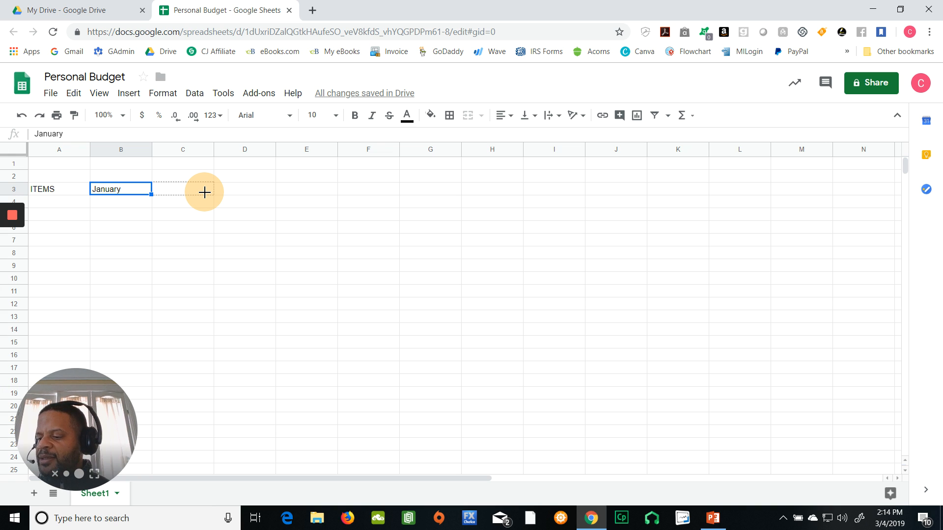
drag(205, 192, 793, 192)
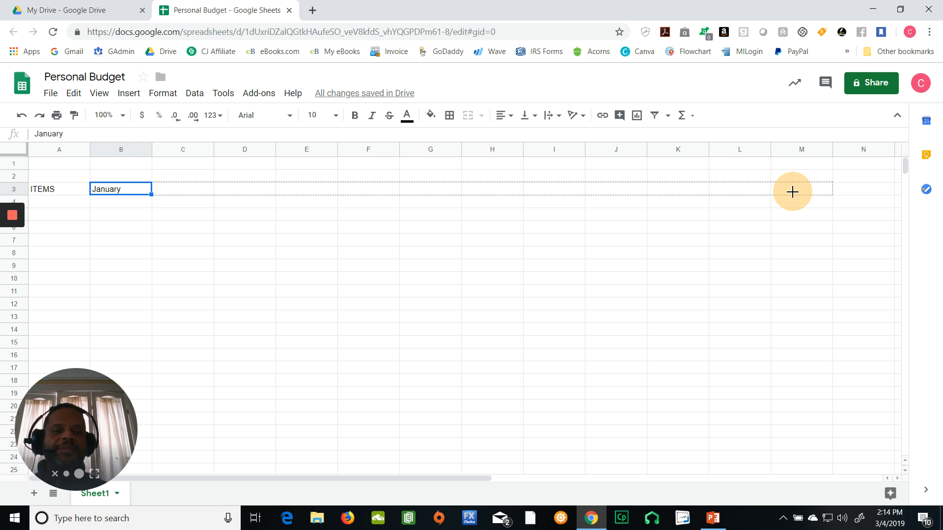
drag(793, 192, 803, 188)
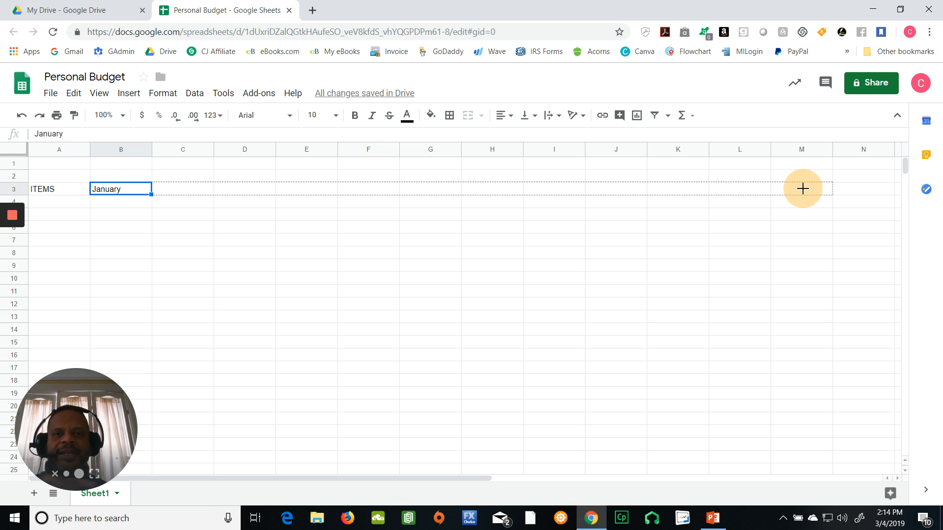
drag(802, 189, 802, 189)
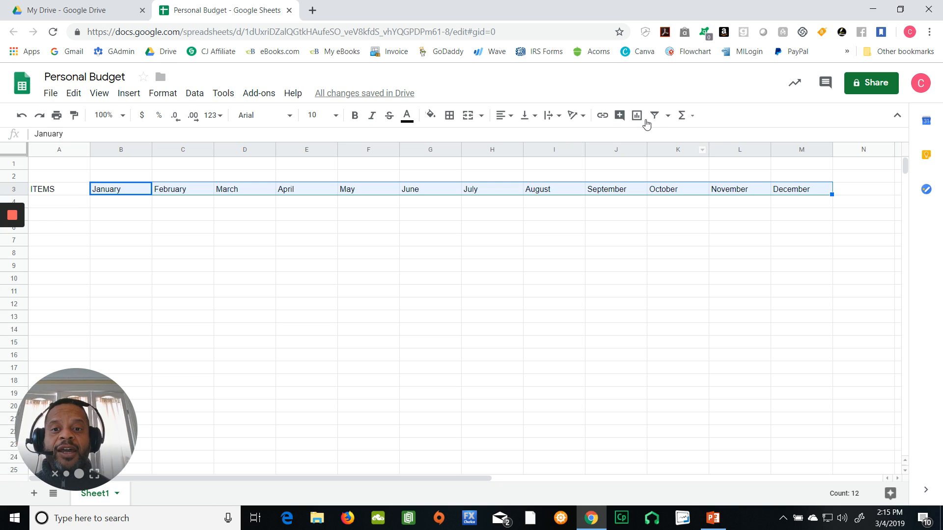
click(332, 100)
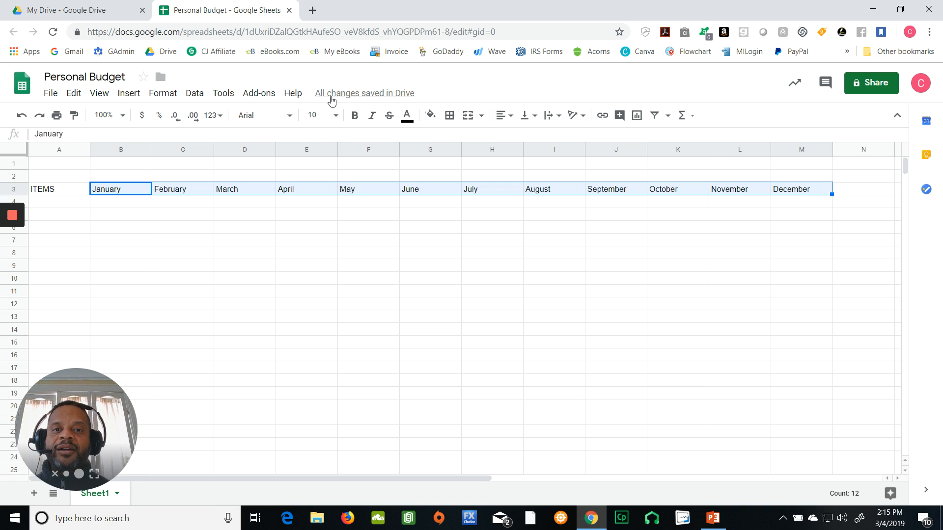
click(332, 100)
click(332, 101)
click(332, 100)
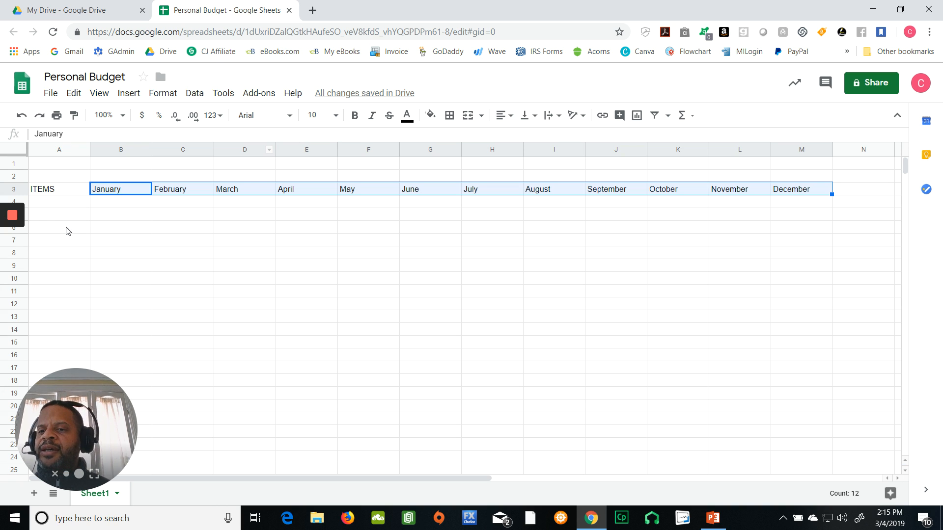
Enter the section label Sources of Income in cell A4, below the ITEMS heading.
click(55, 207)
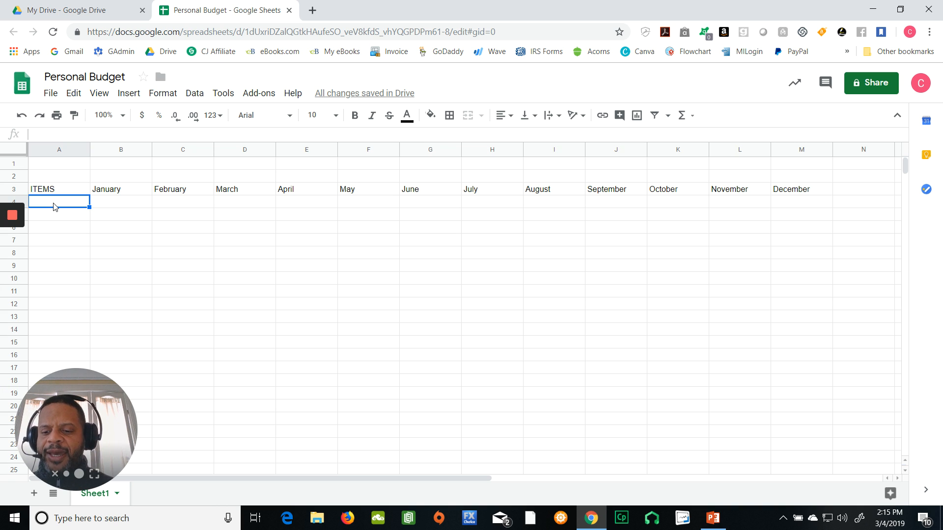
text(Sourc)
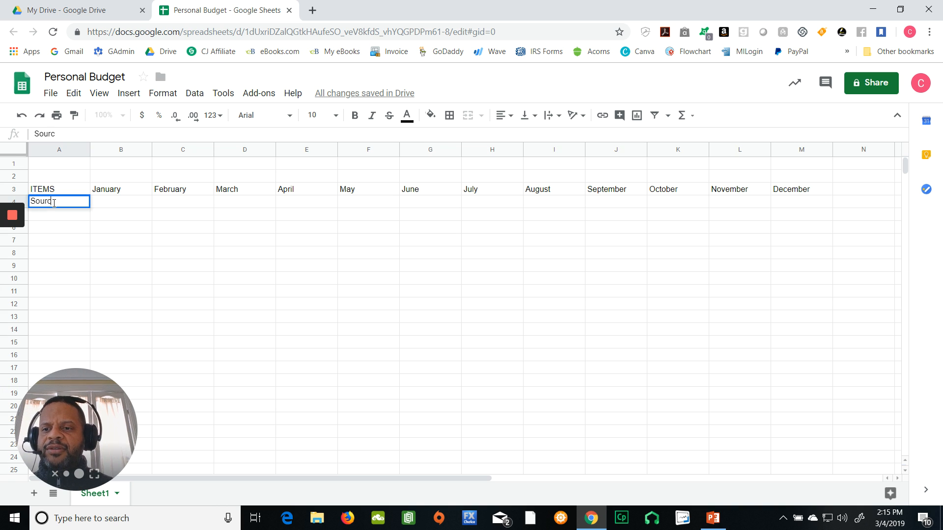
text(es of In)
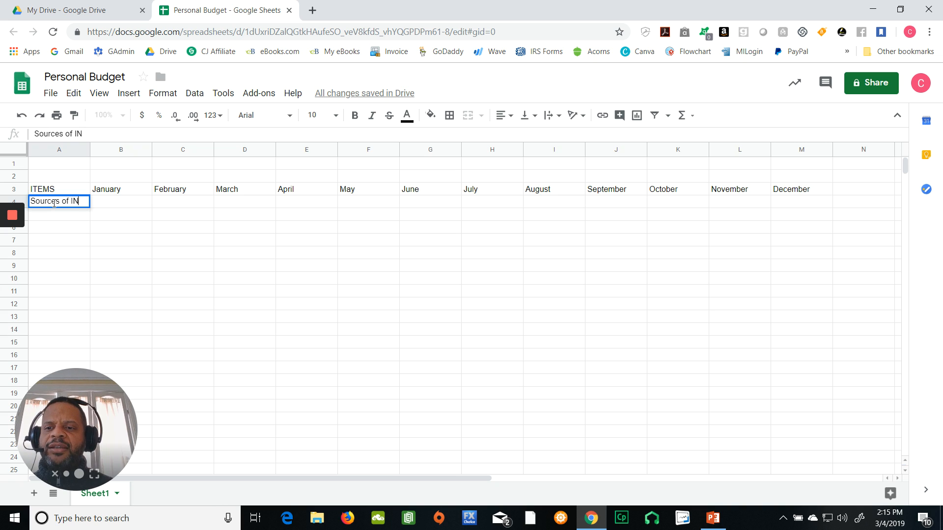
text(come)
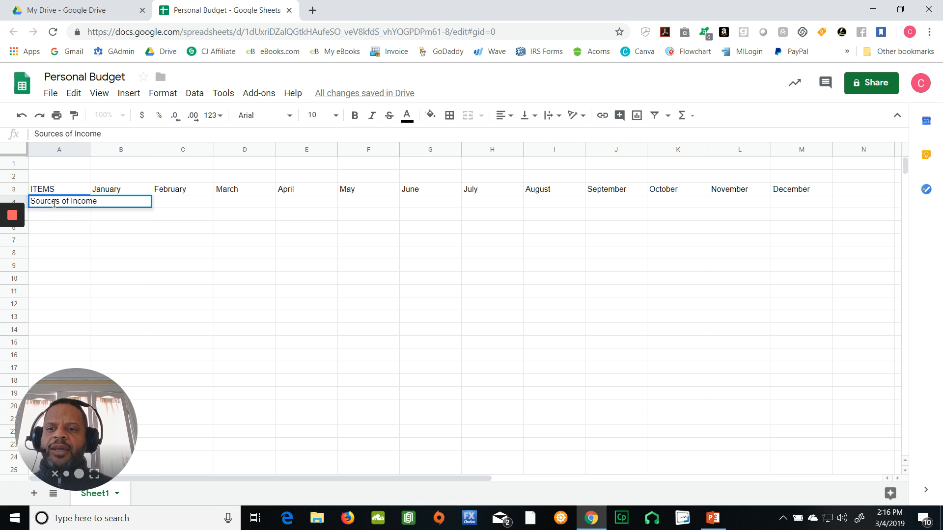
key(Return)
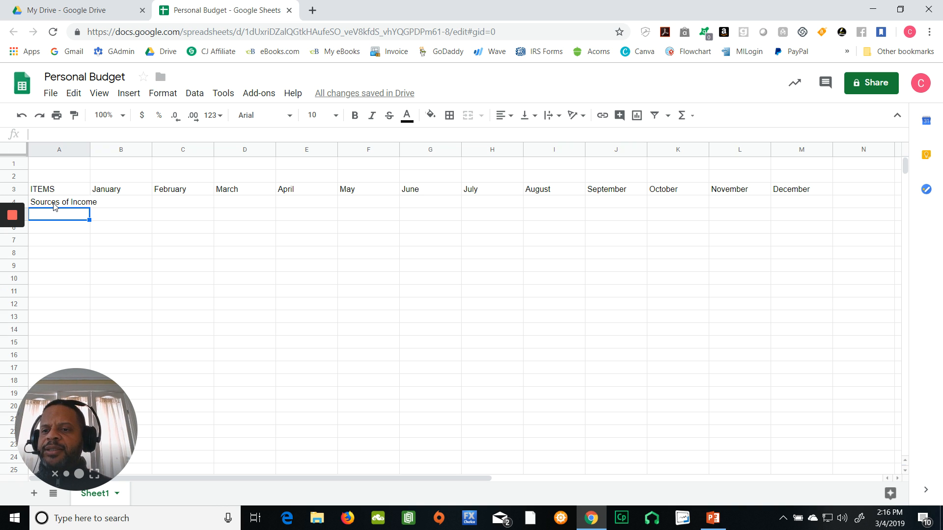
List Job 1 and Job 2 in cells A5 and A6 under Sources of Income.
text(Job 1)
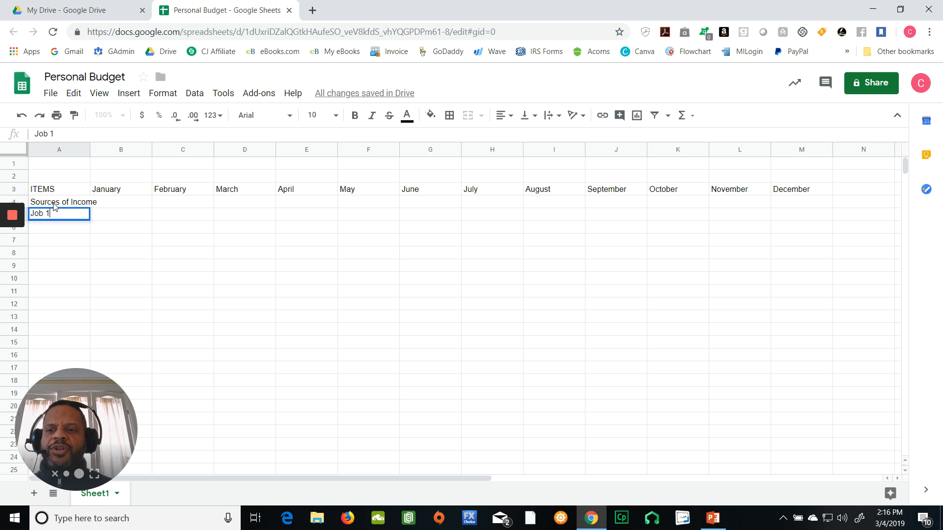
key(Return)
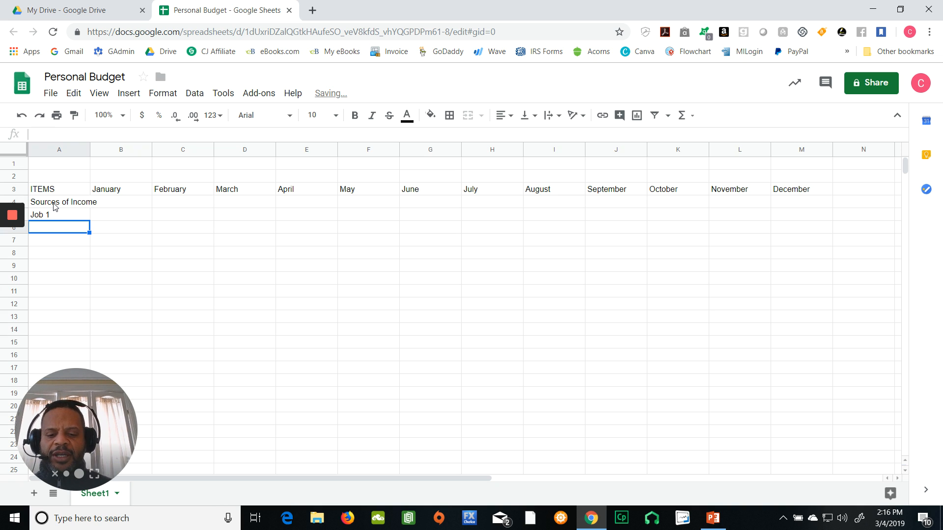
text(Job)
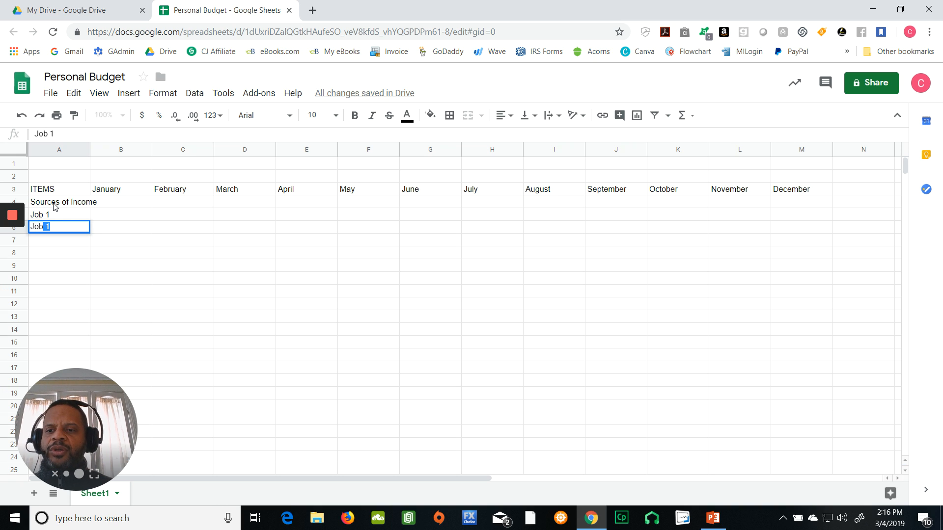
text( 2)
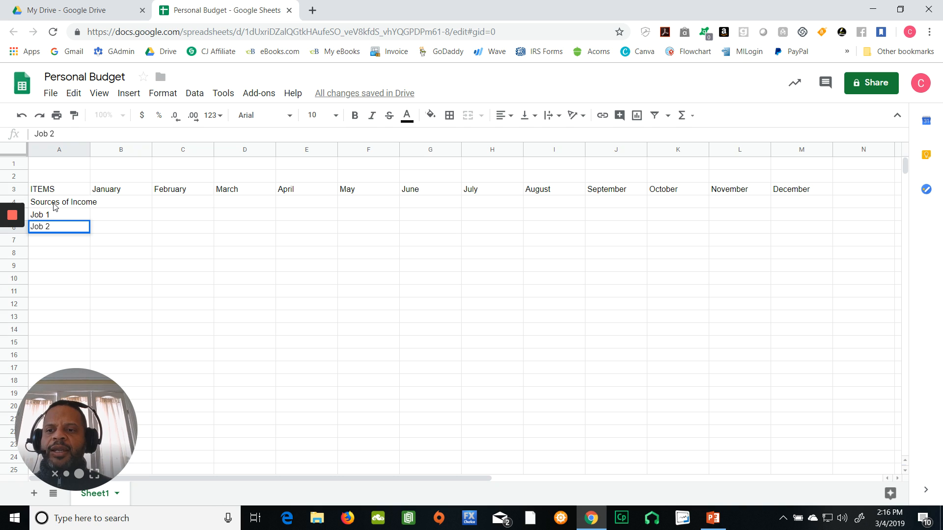
key(Return)
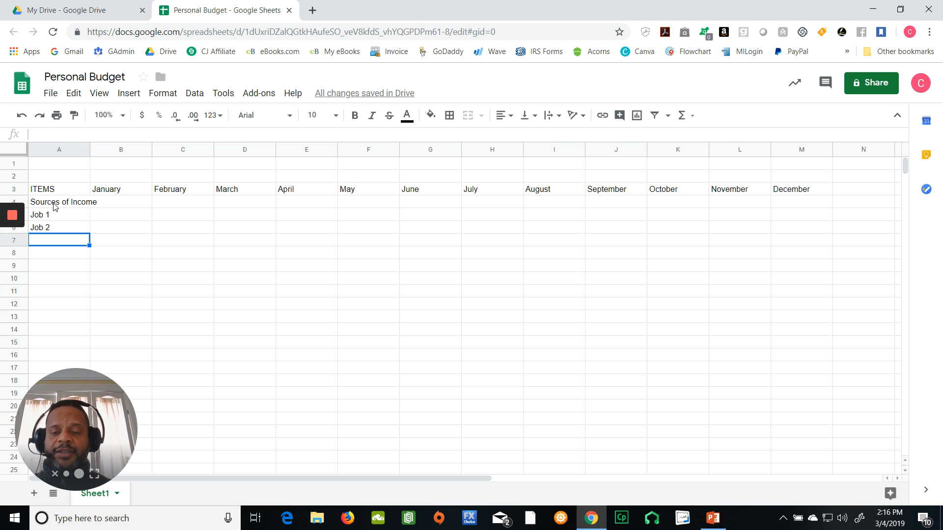
Add Stock 1 and Stock 2 in cells A7 and A8, below the job entries.
text(Stock)
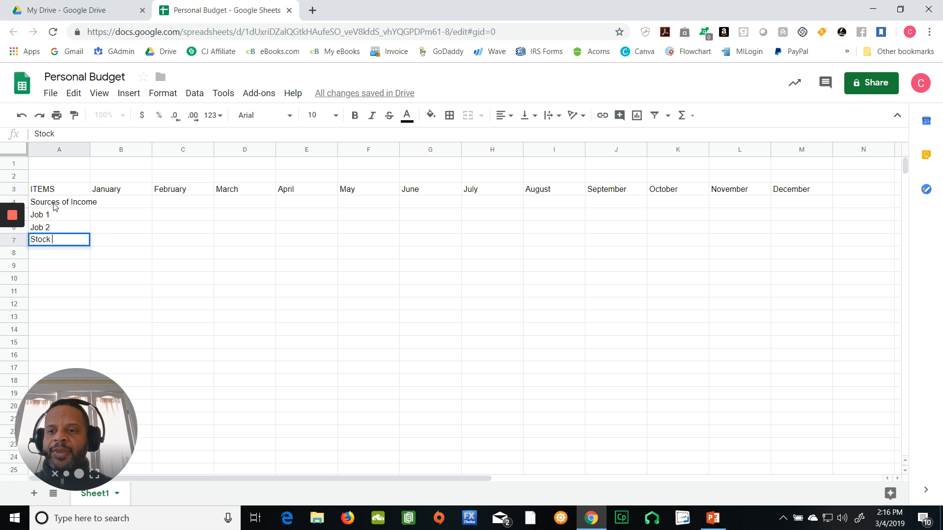
text( 1)
key(Return)
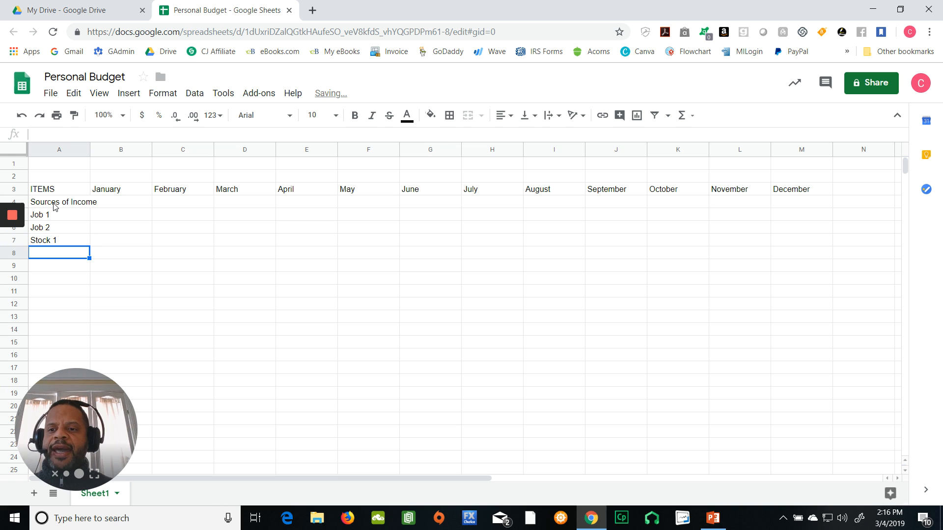
text(Stock 2)
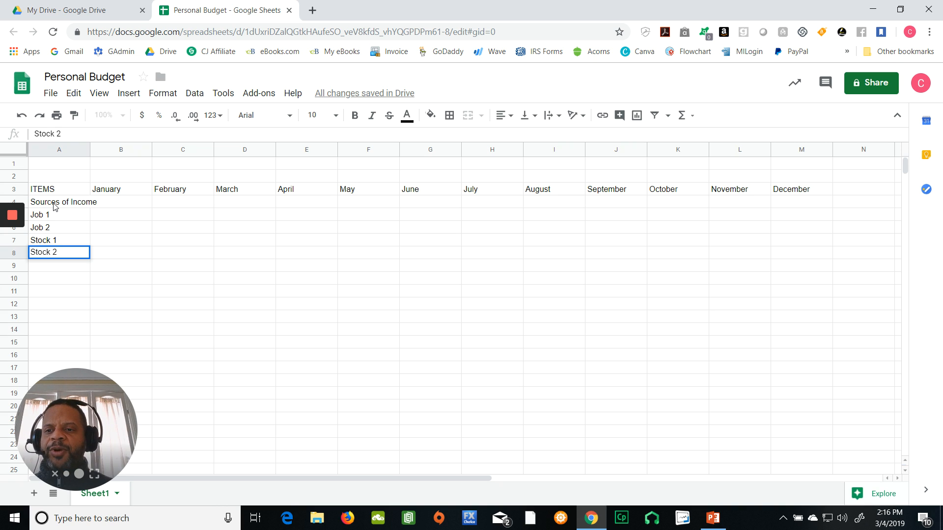
key(Return)
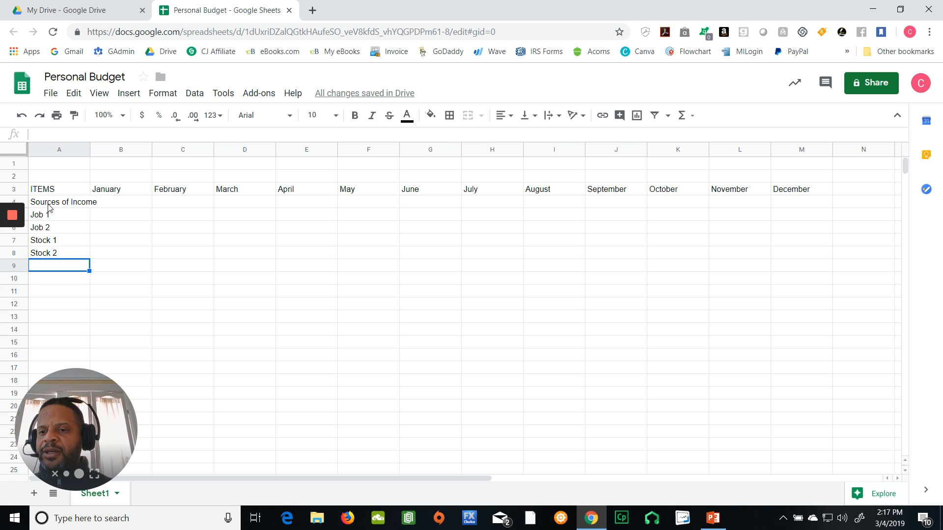
Enter the section label Sources of Expenses in cell A9, below the income items.
text(Sor)
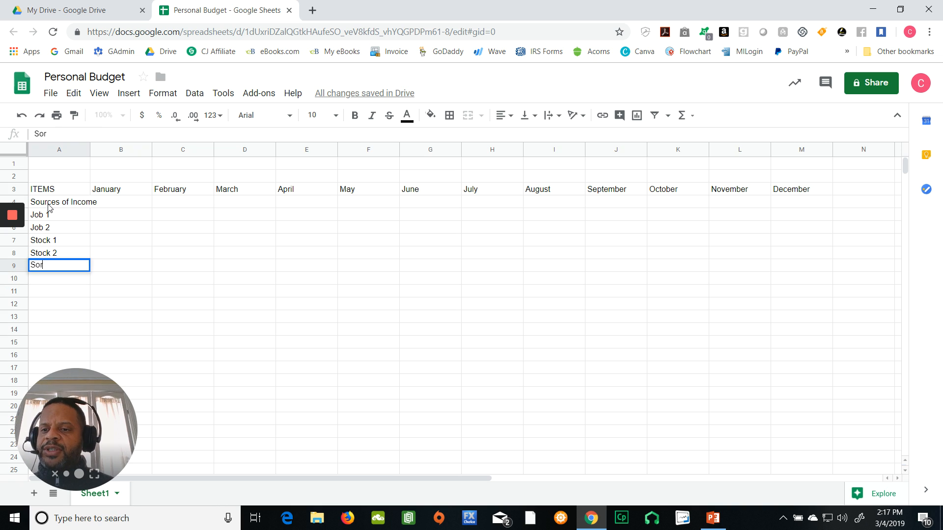
text(urces of )
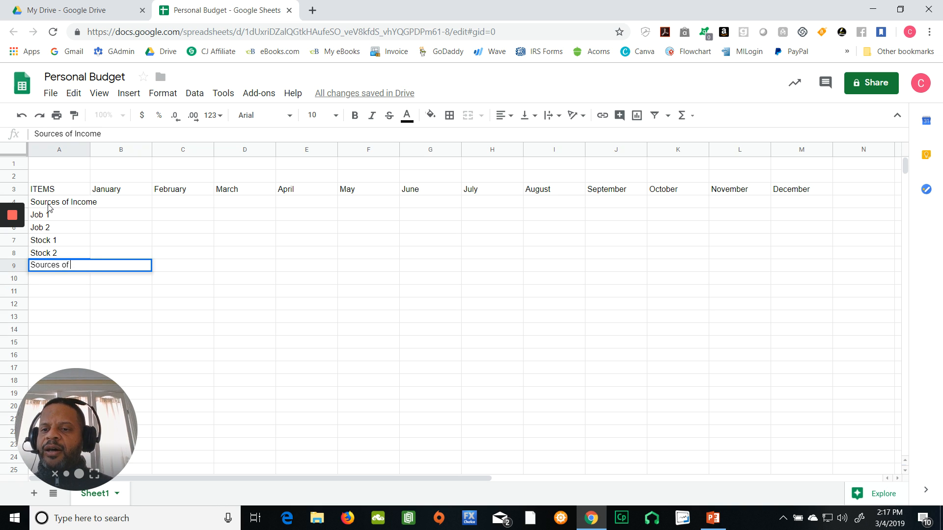
text(Expe)
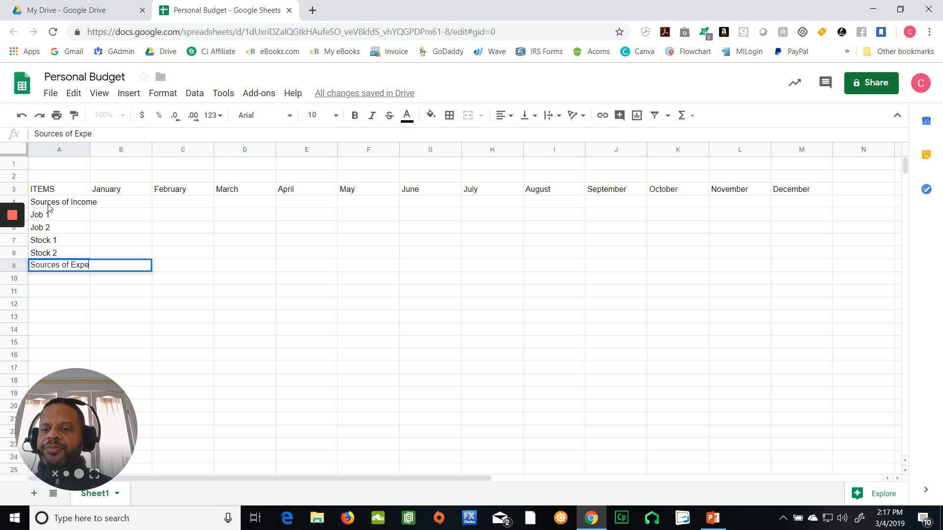
text(nses)
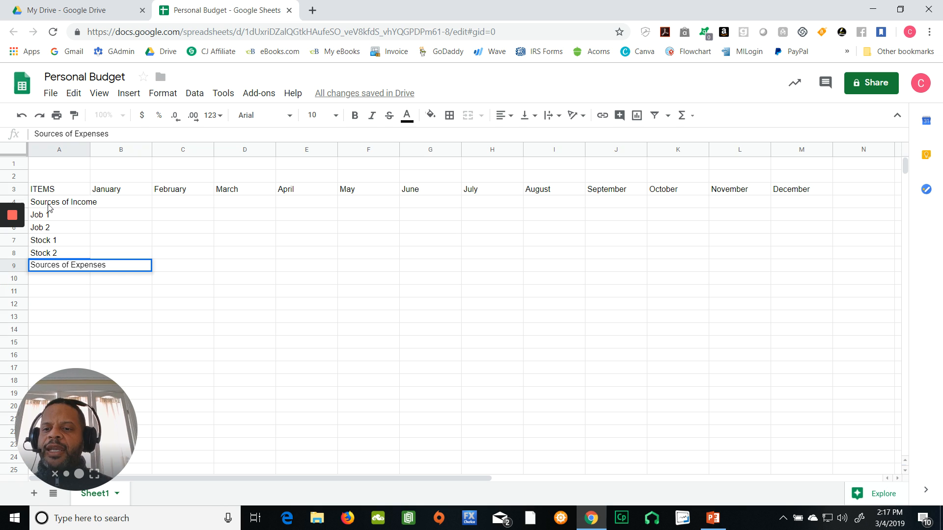
key(Return)
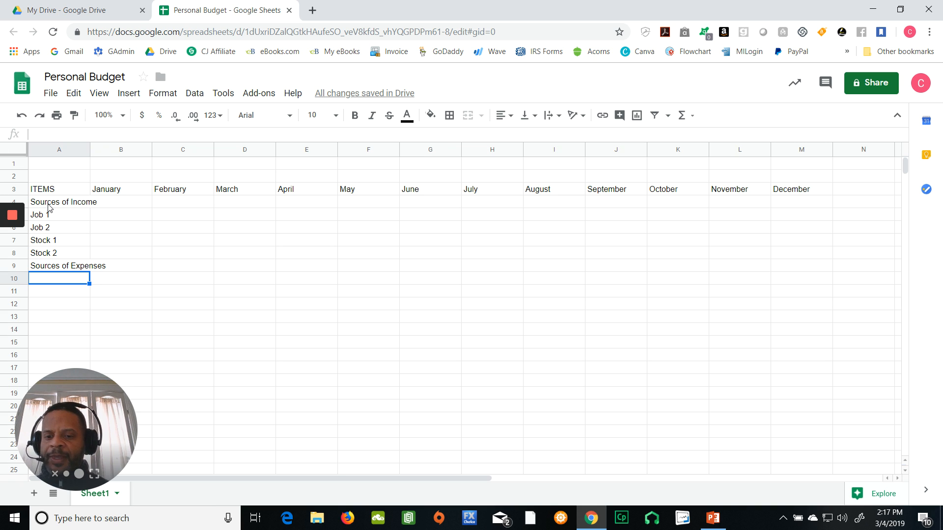
List Bill1 and Bill2 in cells A10 and A11 under Sources of Expenses.
text(Bill)
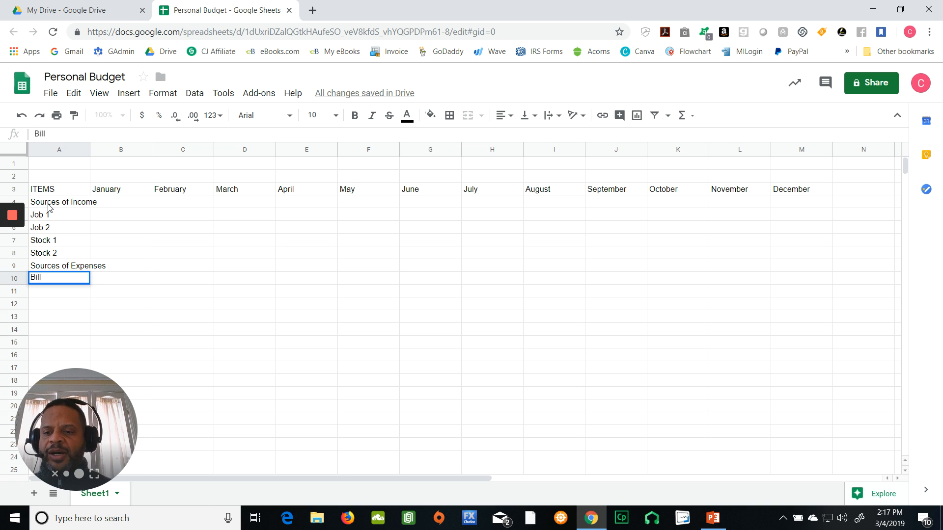
text(1)
key(Return)
text(B)
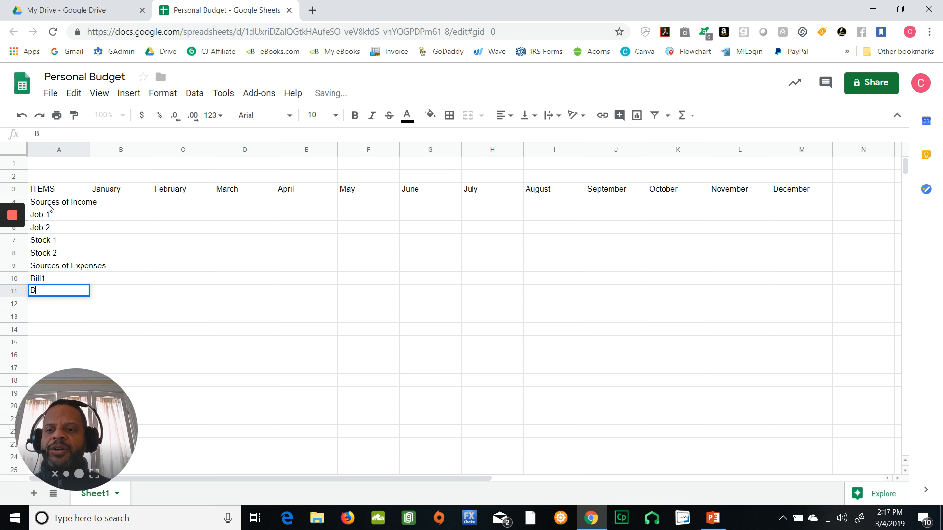
text(ill2)
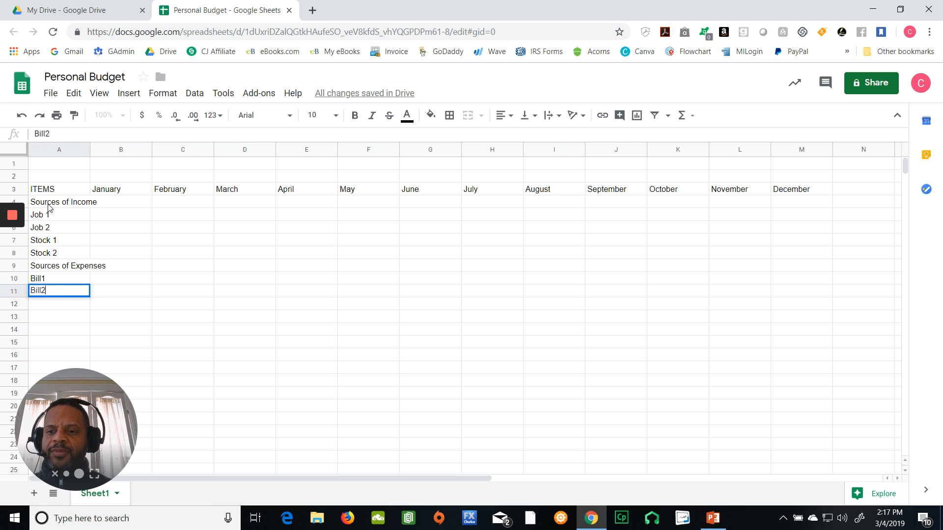
key(Return)
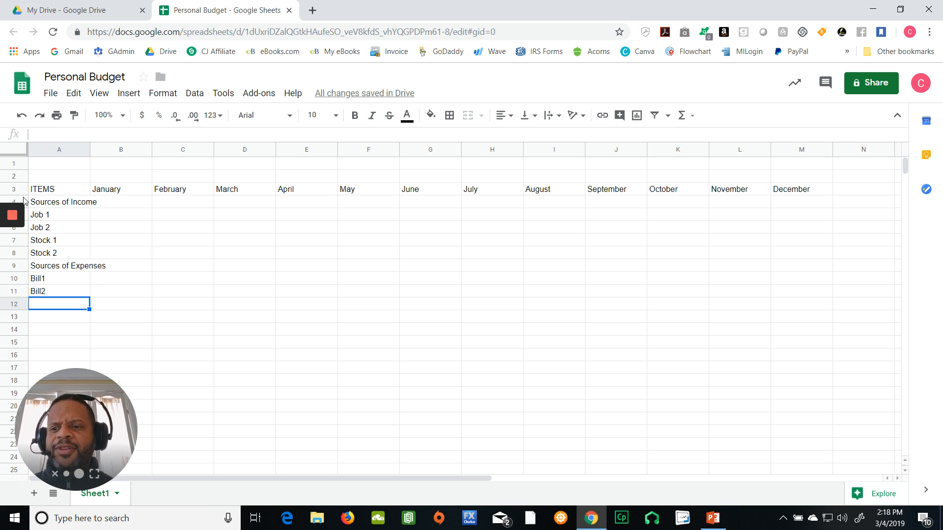
Extend the Bill1, Bill2 series down column A through Bill9 in cell A18.
drag(61, 281, 62, 295)
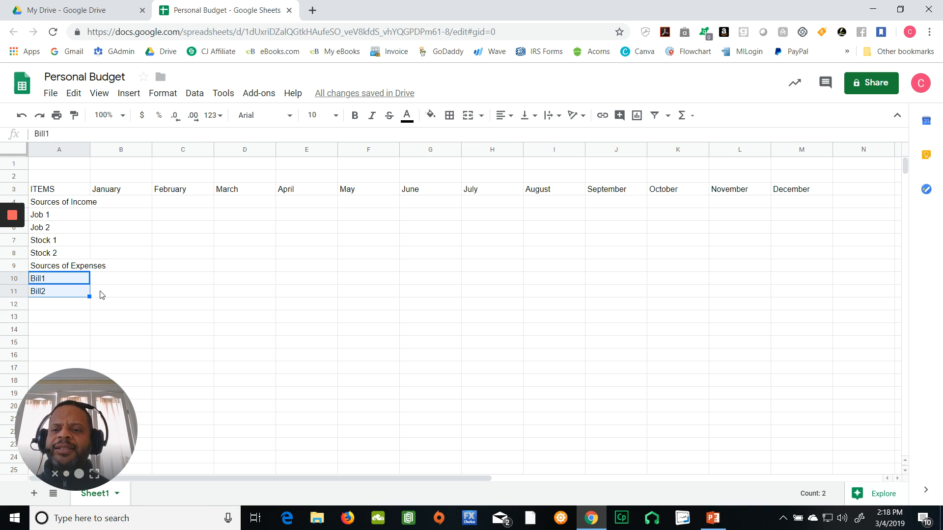
click(146, 293)
click(55, 280)
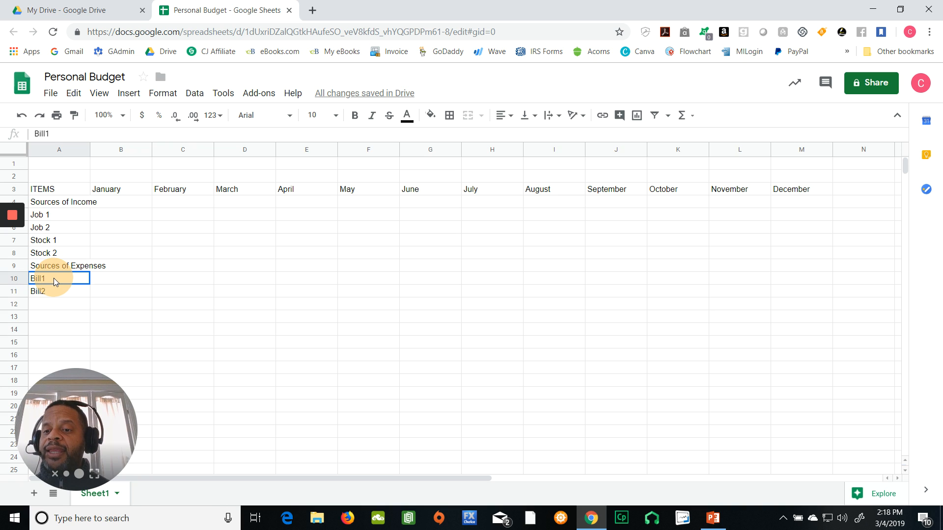
drag(54, 278, 54, 292)
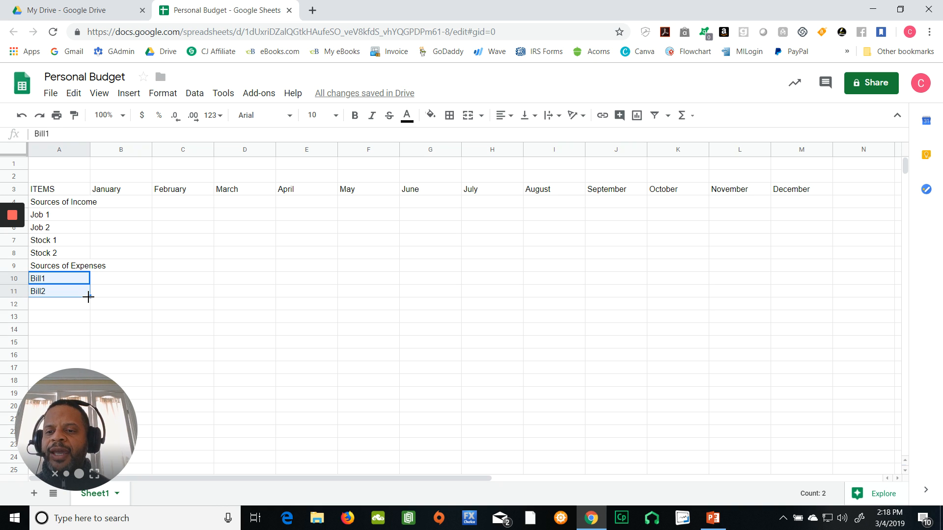
drag(89, 297, 85, 380)
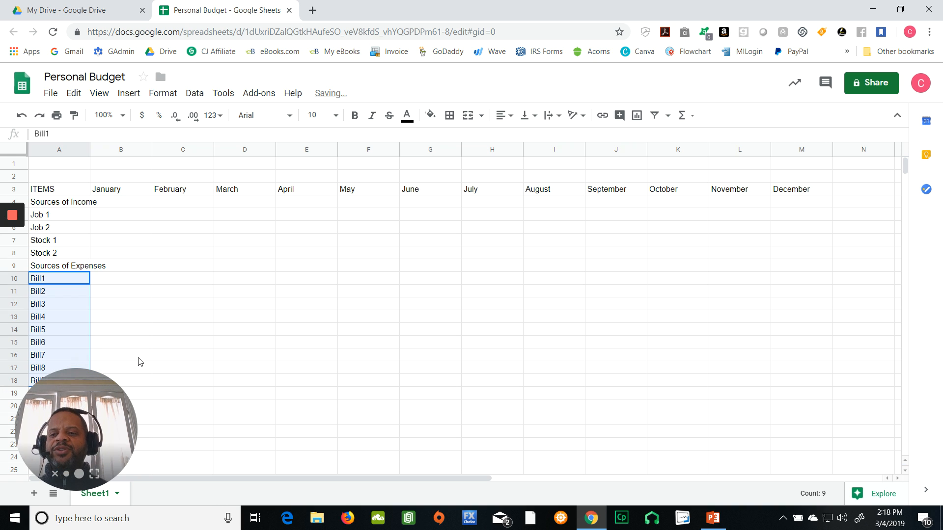
scroll(117, 338, down, 1)
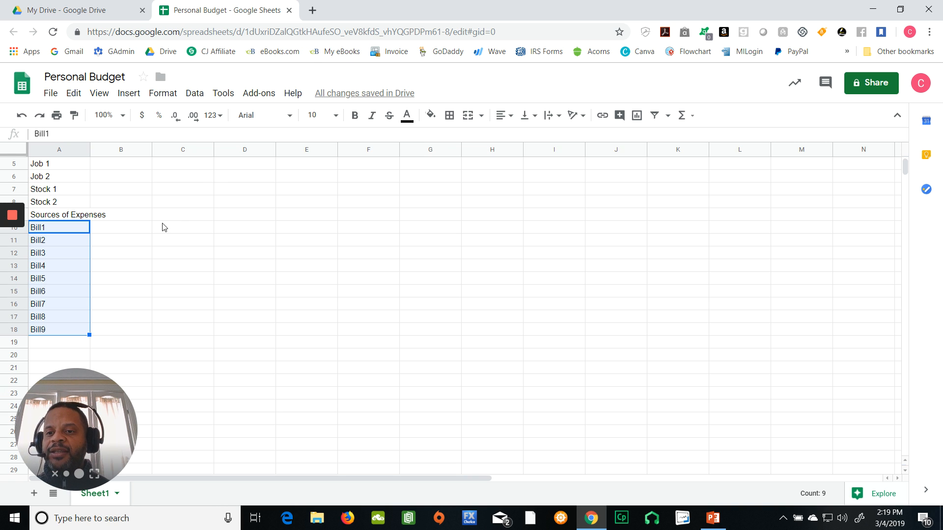
scroll(149, 234, up, 1)
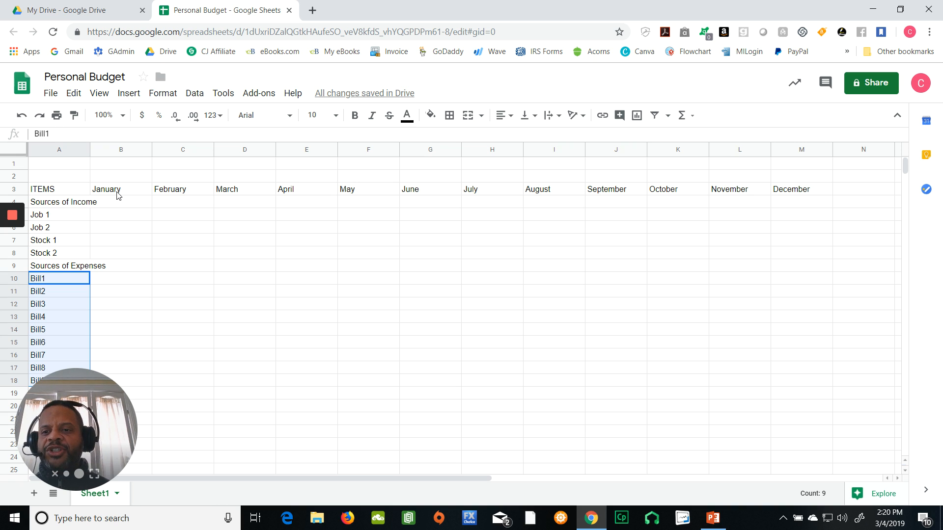
Enter 1500 as the January income for Job 1 and fill it across the row through December.
click(114, 219)
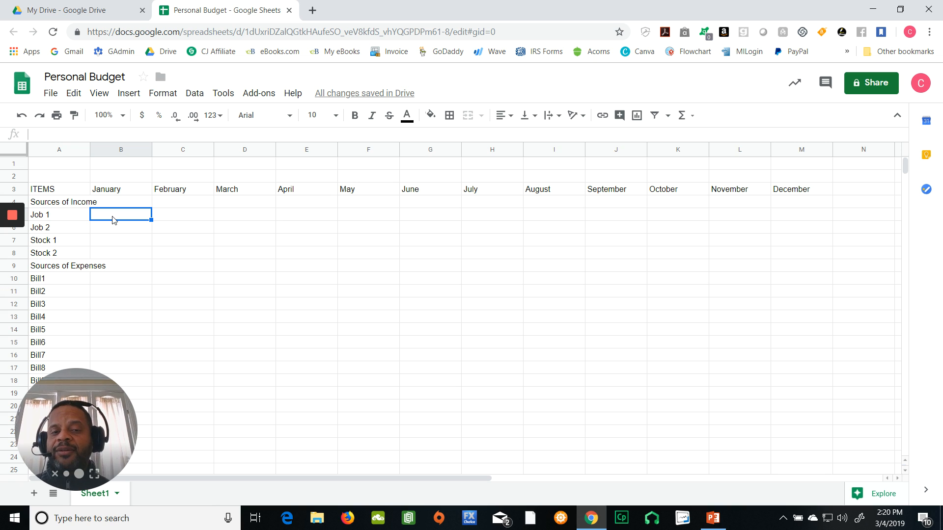
text(1500)
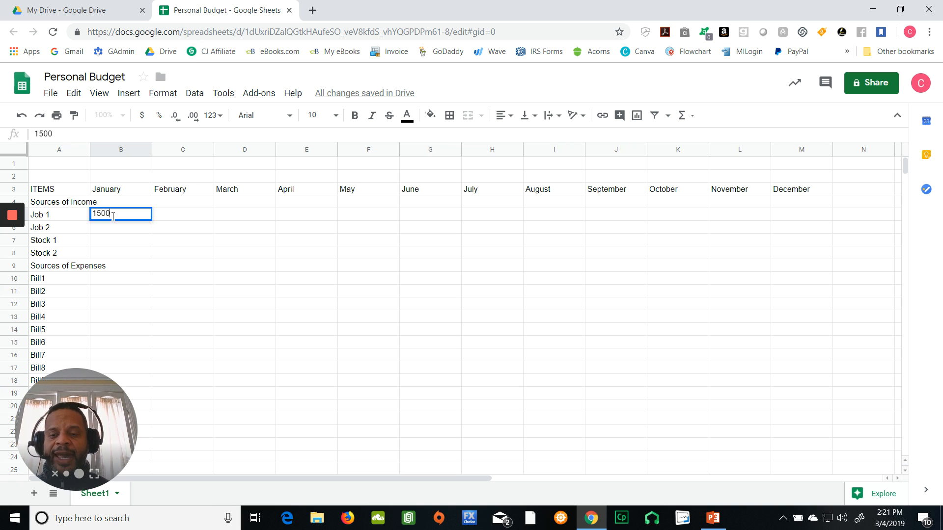
key(Return)
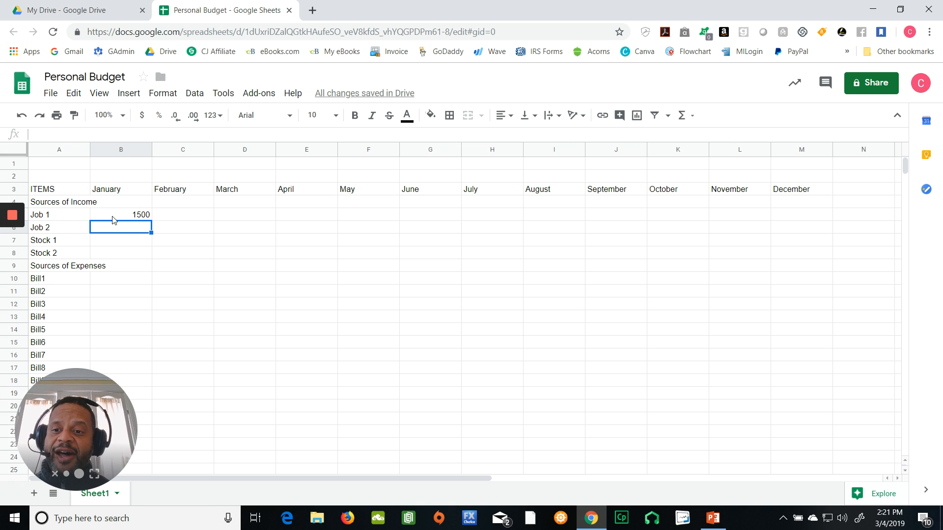
click(112, 216)
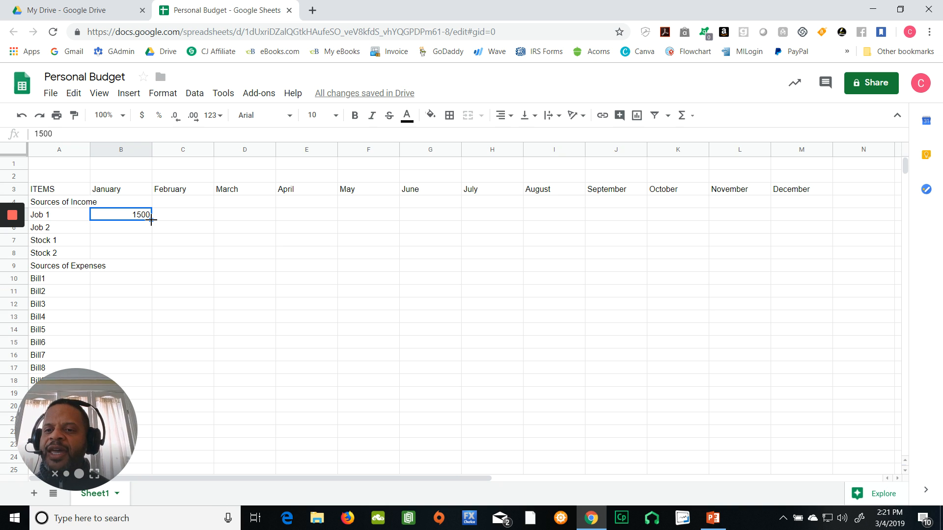
drag(152, 220, 776, 218)
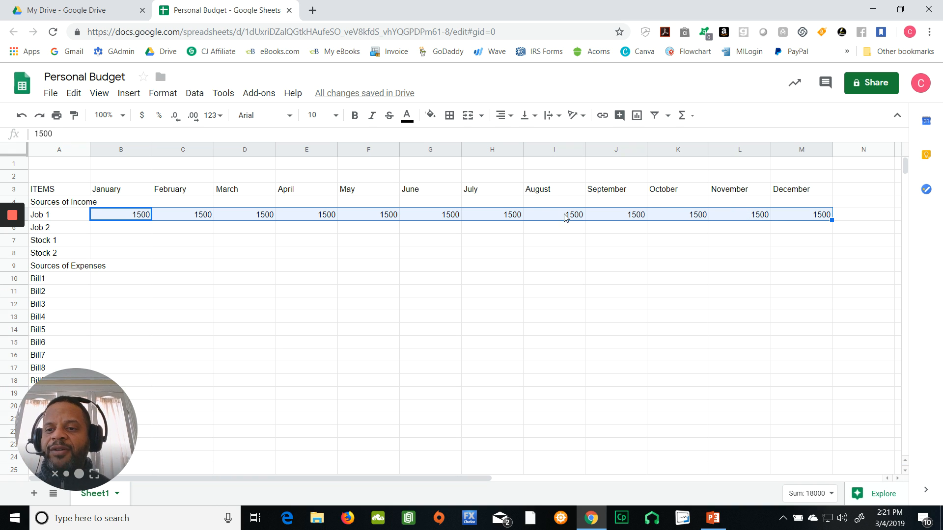
Enter the Job 2 income for January to April as 200, 150, 300 and 200.
click(140, 227)
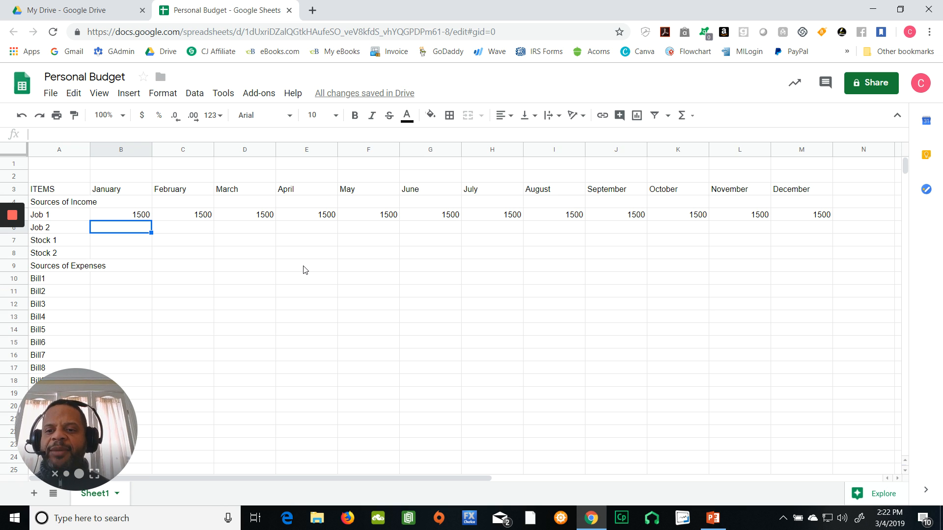
text(200)
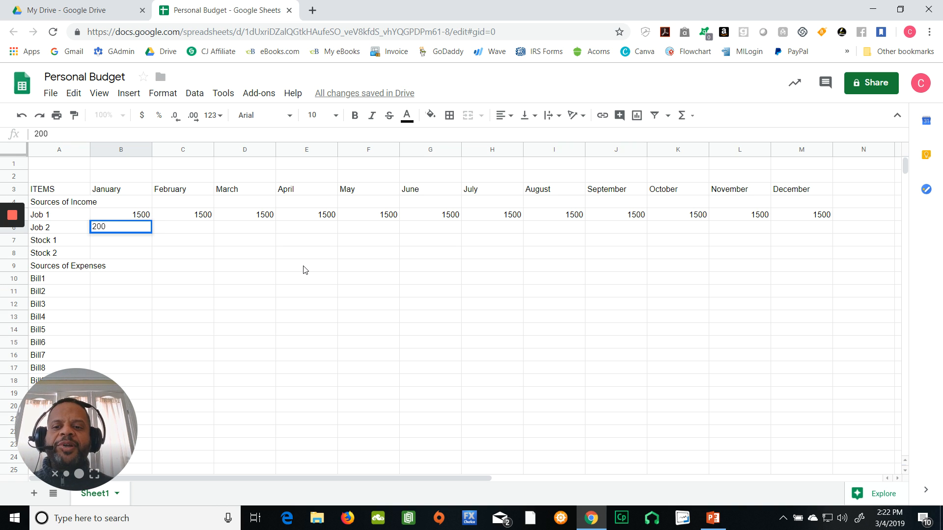
key(Tab)
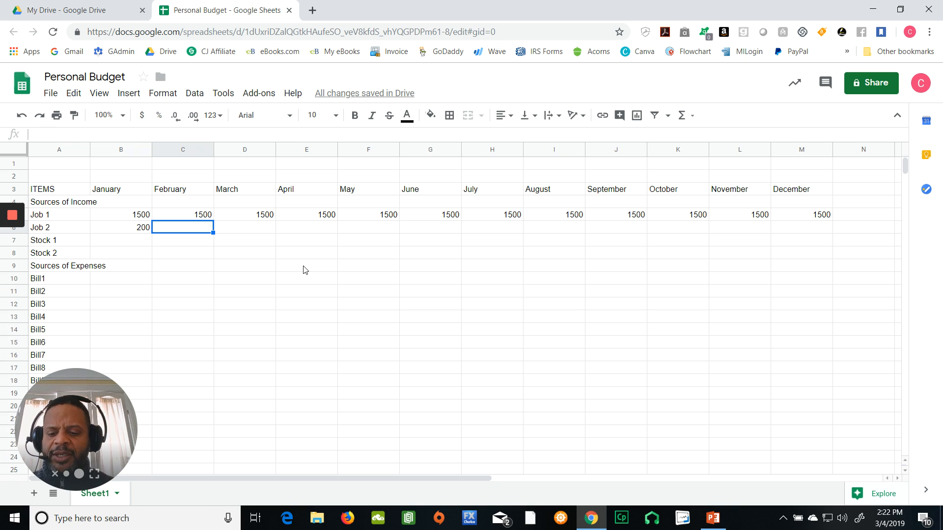
text(150)
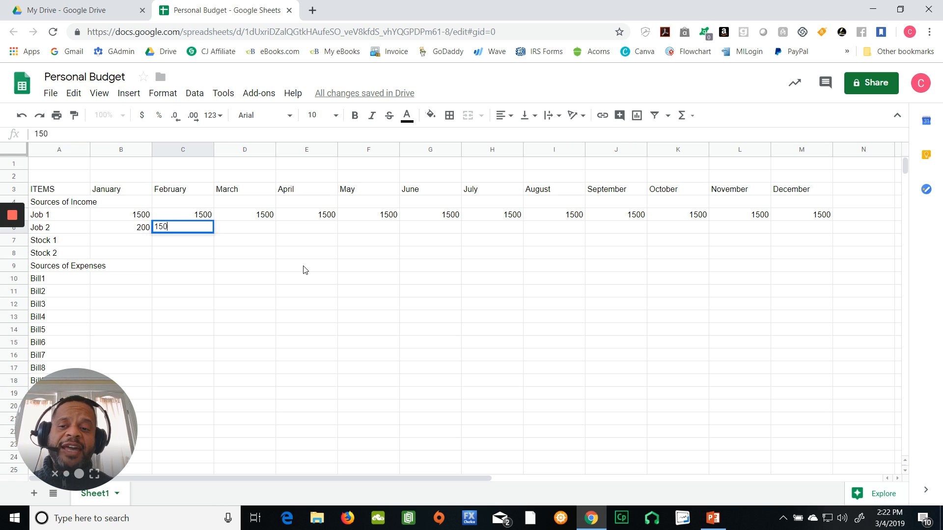
key(Tab)
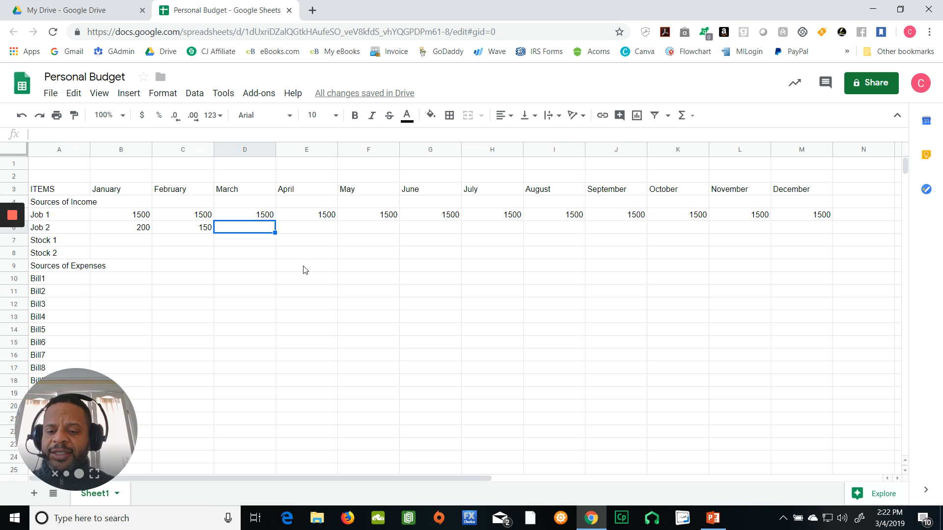
text(300)
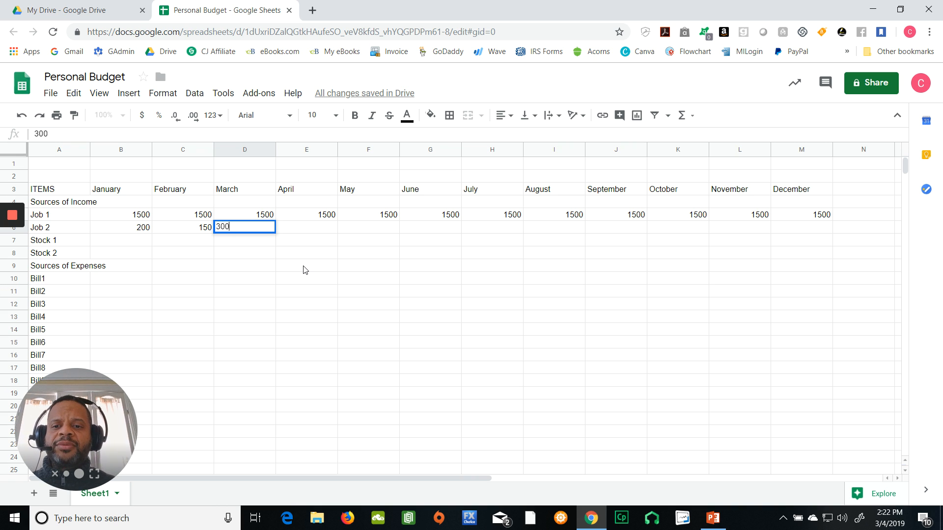
key(Tab)
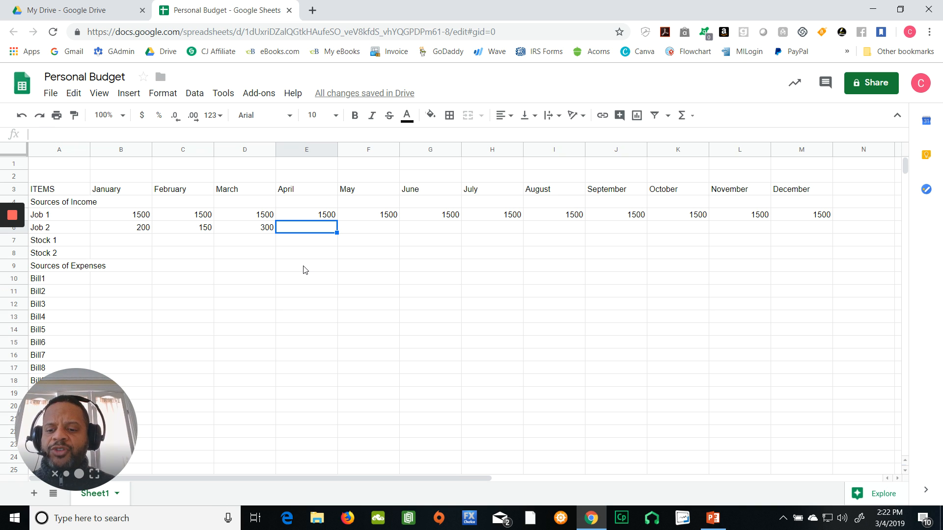
text(200)
key(Tab)
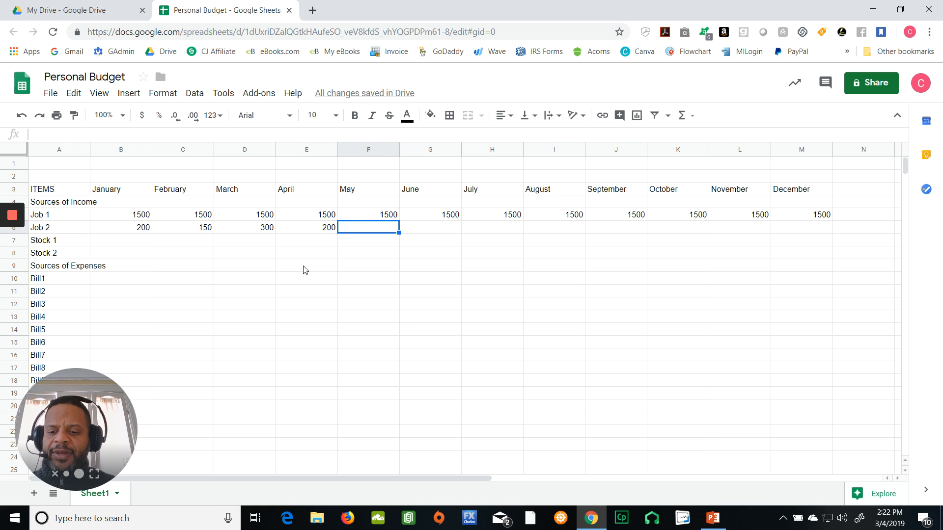
Enter the Job 2 income for May to August as 250, 200, 100 and 300.
text(2)
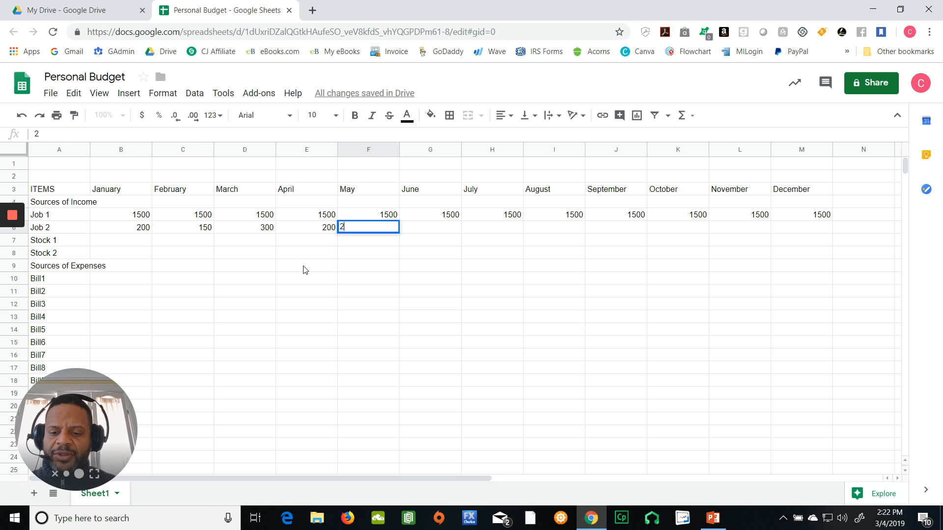
text(50)
key(Tab)
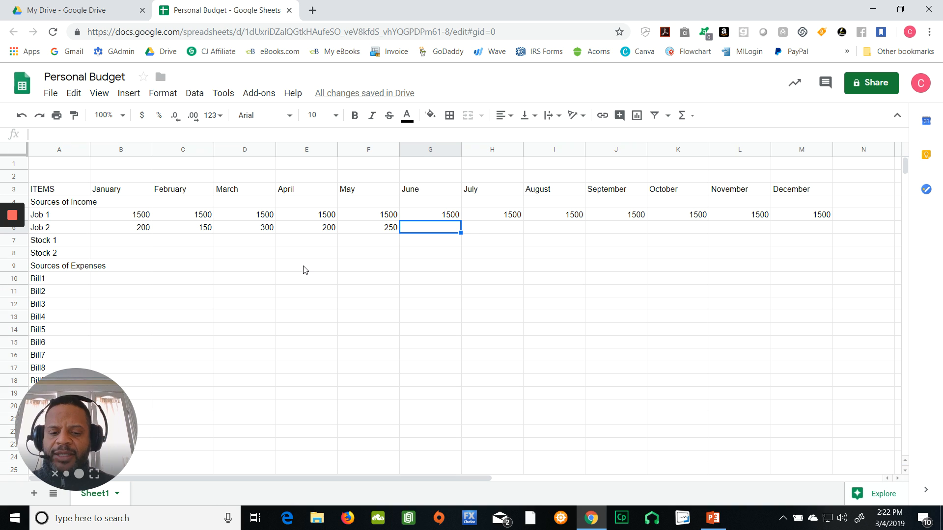
text(200)
key(Tab)
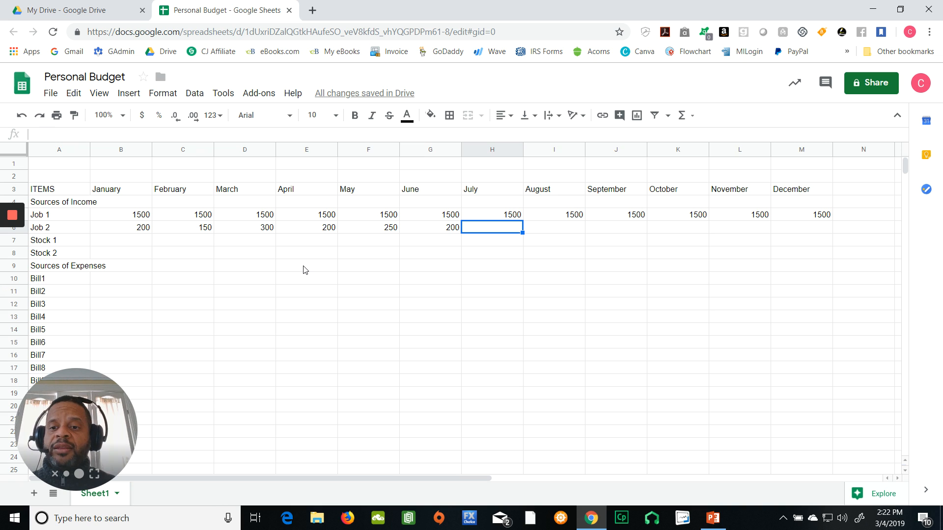
text(100)
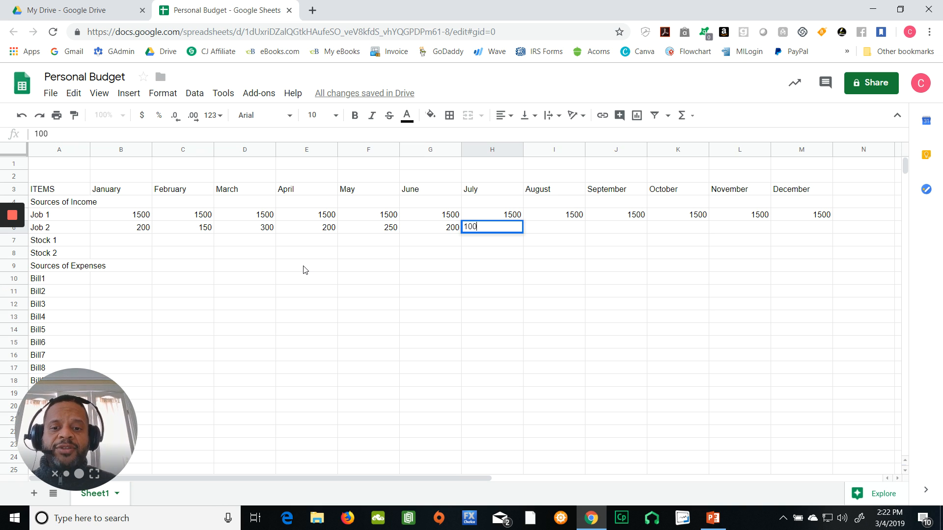
key(Tab)
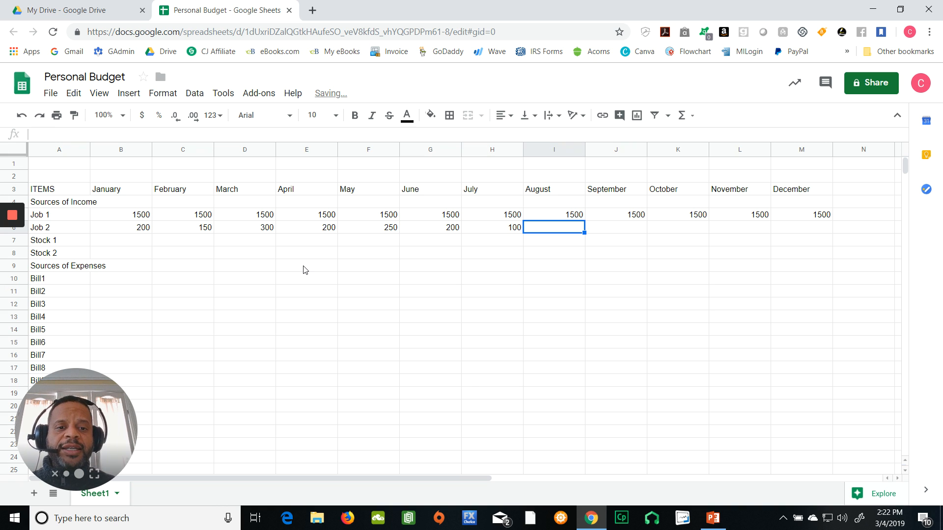
text(300)
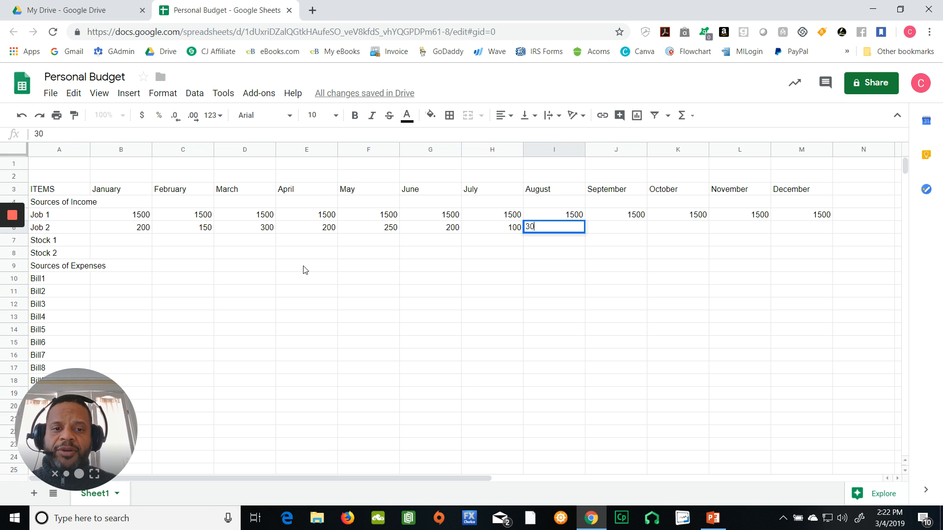
key(Tab)
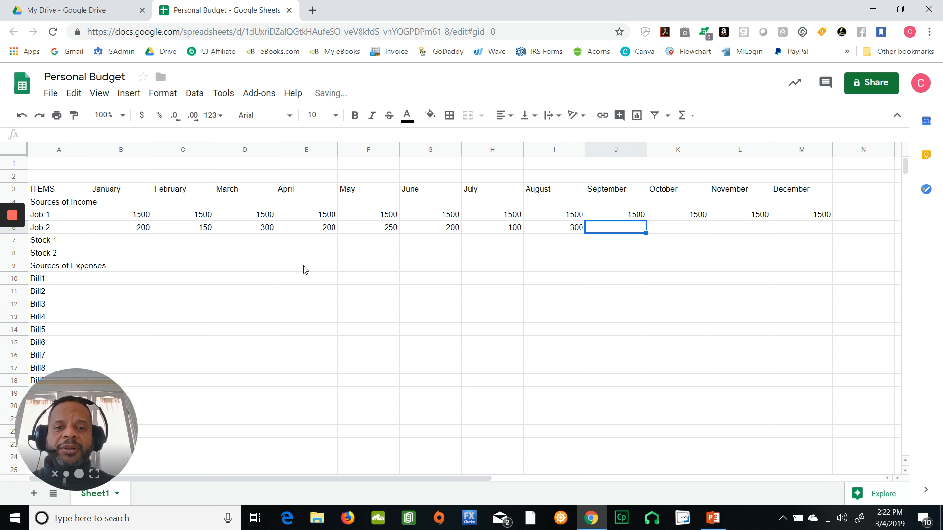
Enter the Job 2 income for September to December as 350, 300, 200 and 500.
text(350)
key(Tab)
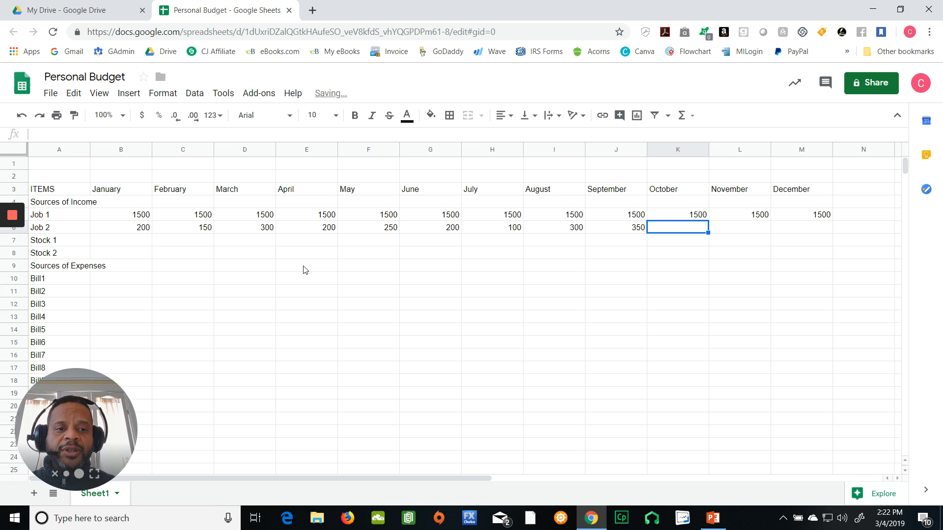
text(300)
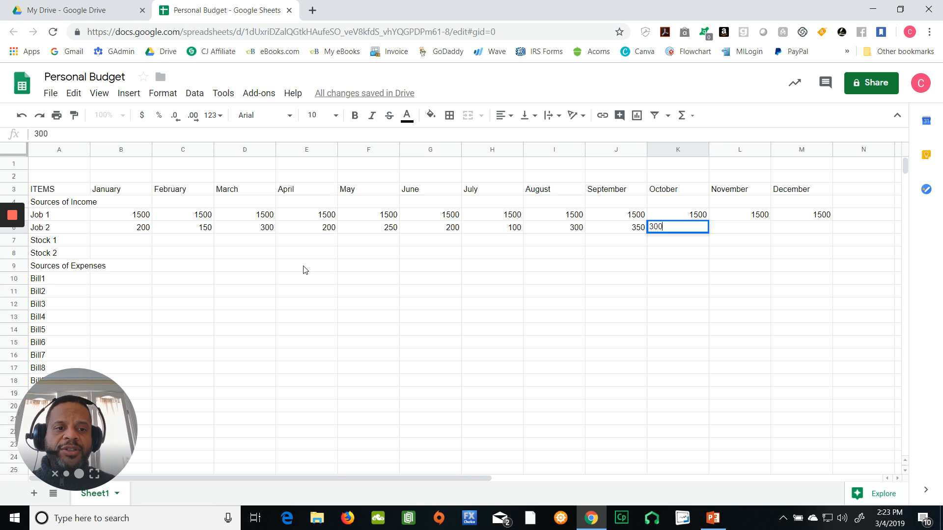
key(Tab)
text(200)
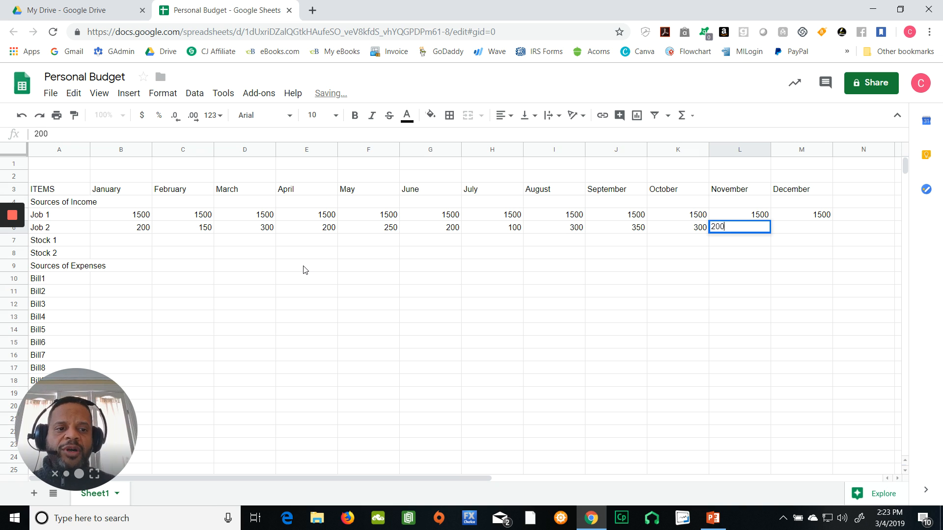
key(Tab)
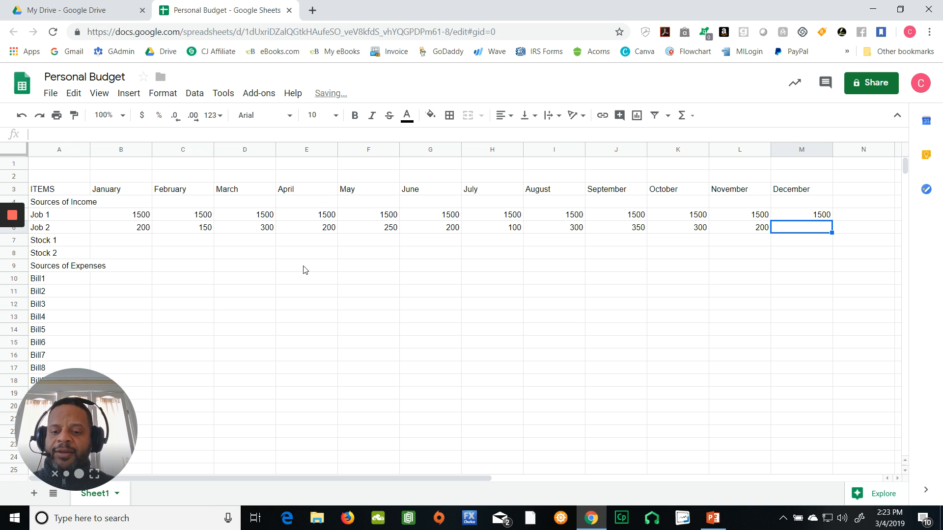
text(500)
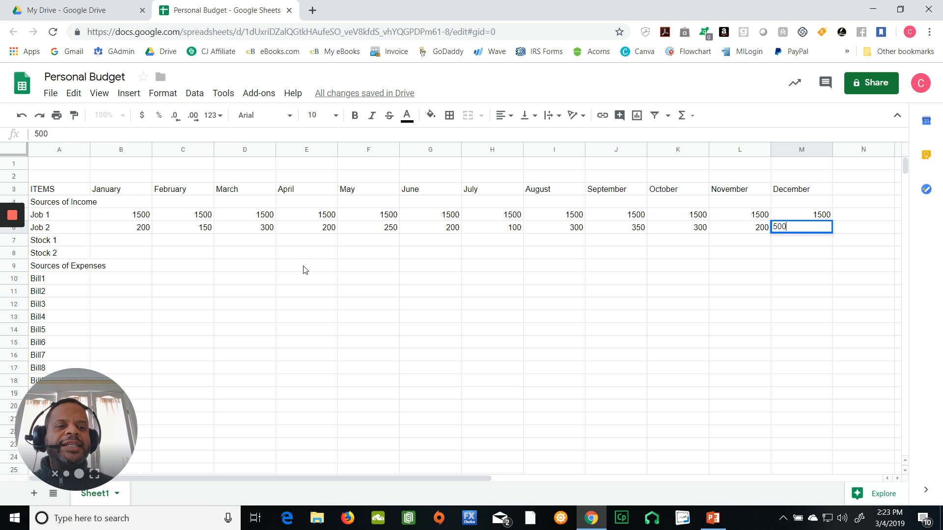
key(Return)
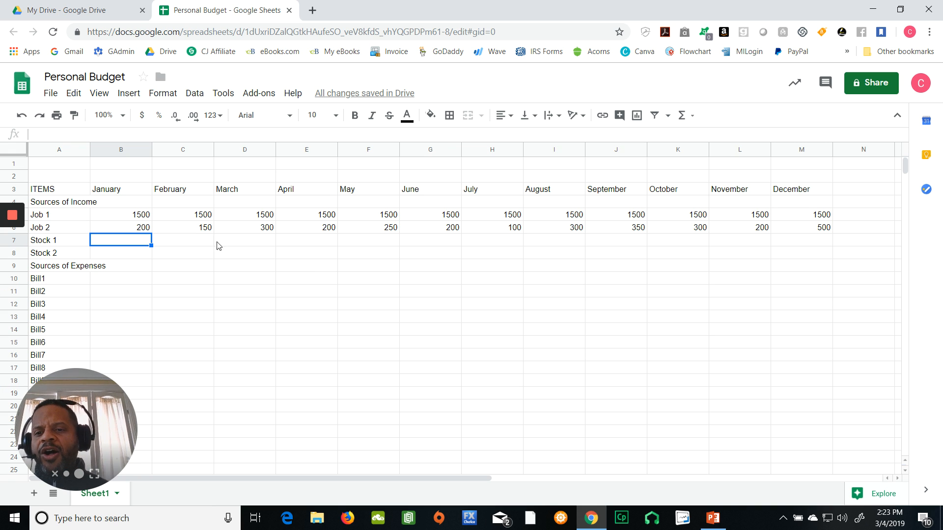
click(127, 241)
click(127, 241)
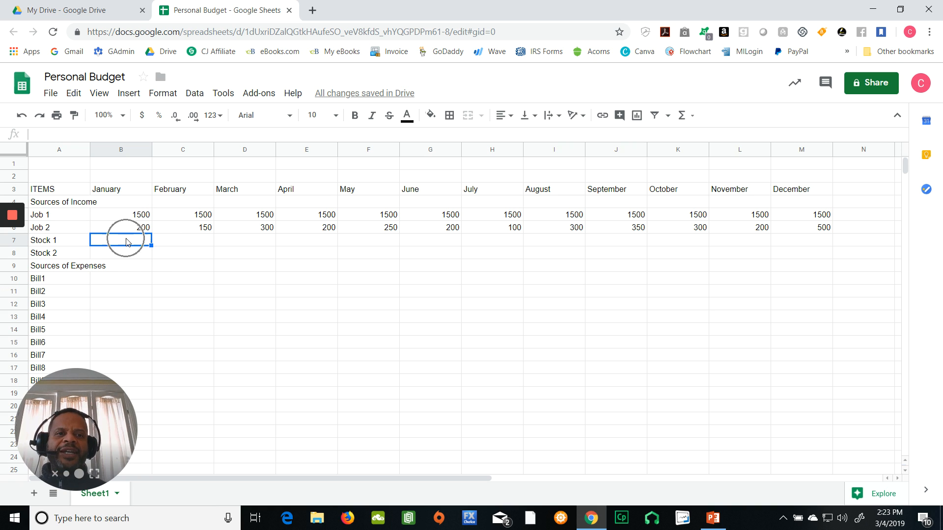
click(126, 241)
click(127, 241)
click(126, 242)
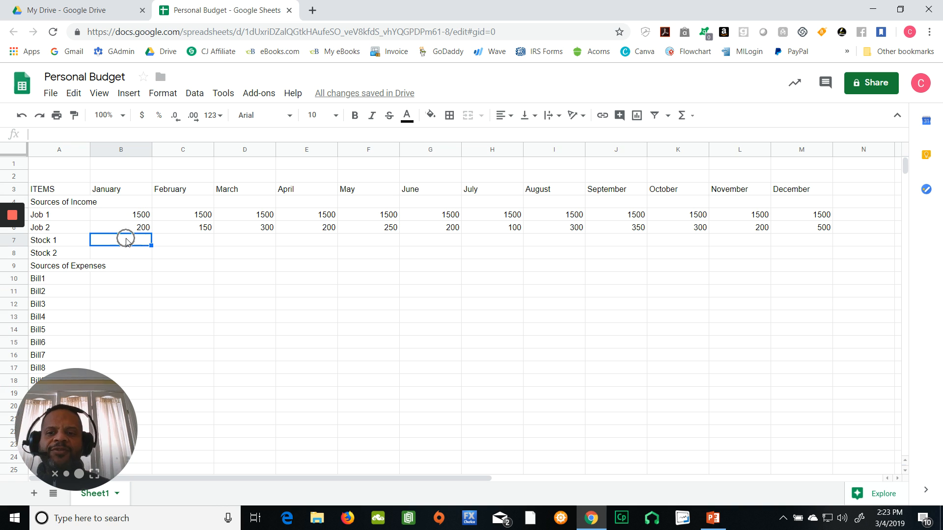
click(126, 241)
click(126, 241)
click(126, 241)
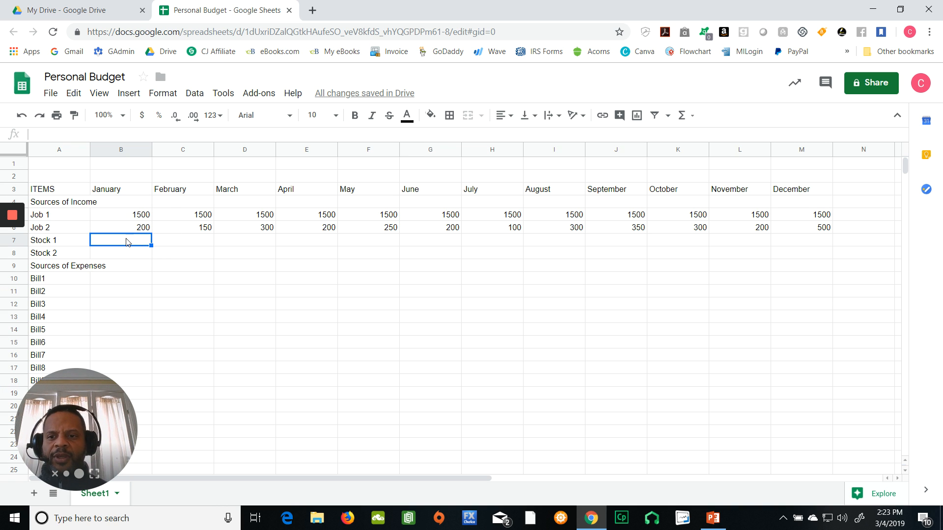
click(126, 241)
click(126, 241)
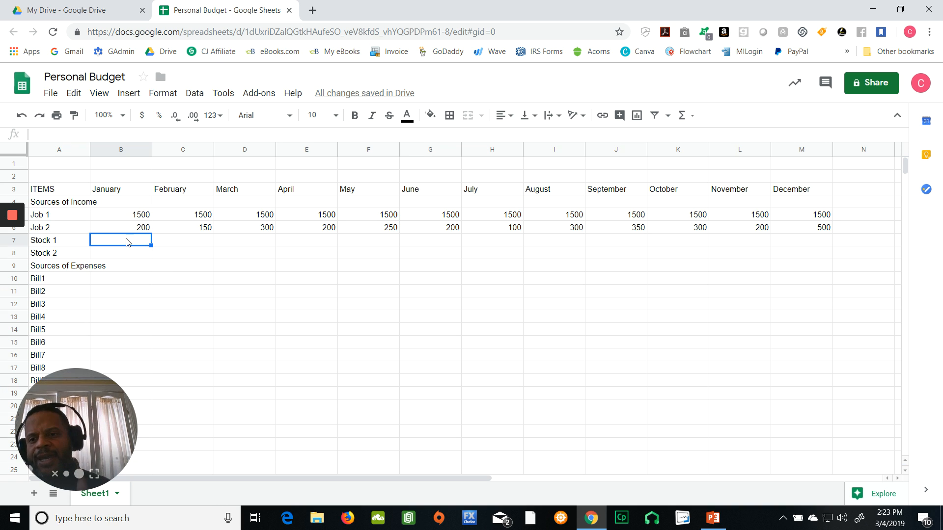
click(126, 241)
click(126, 242)
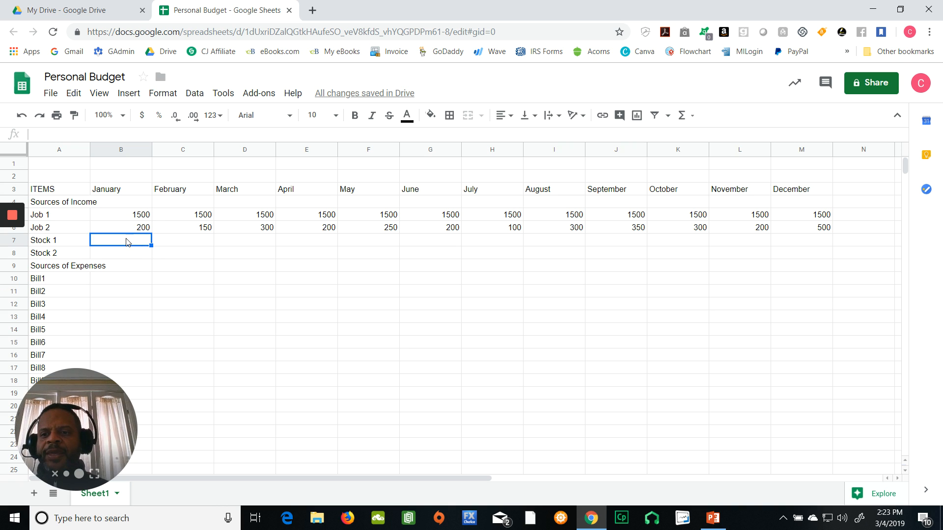
click(126, 241)
click(127, 241)
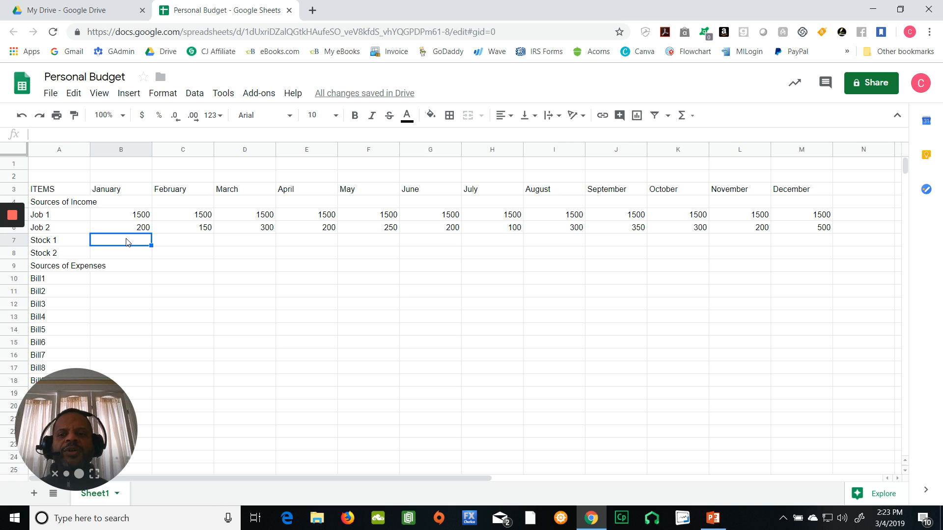
click(127, 242)
click(127, 241)
click(127, 241)
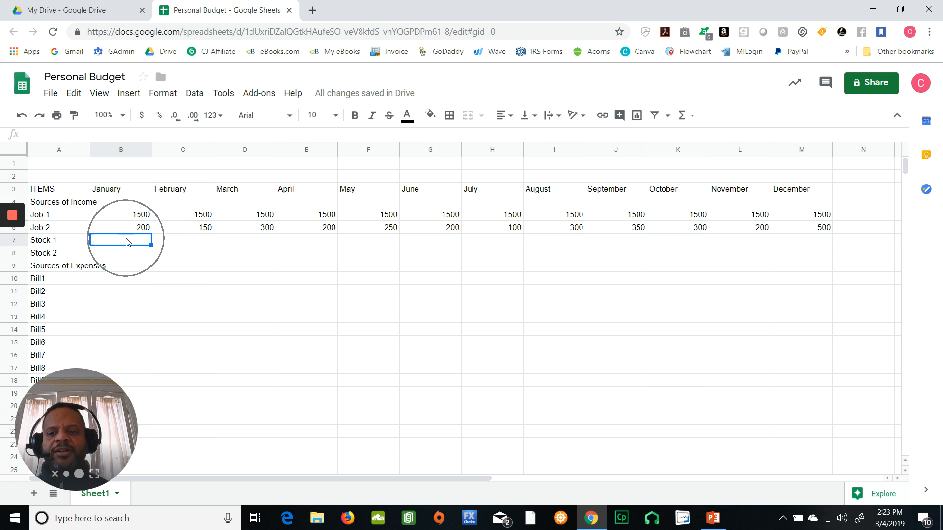
click(126, 241)
click(126, 241)
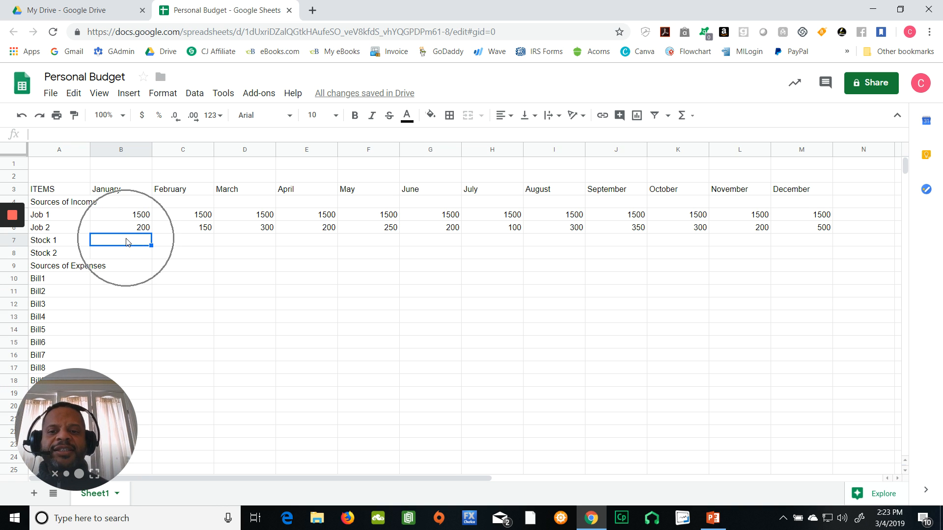
click(127, 242)
click(127, 242)
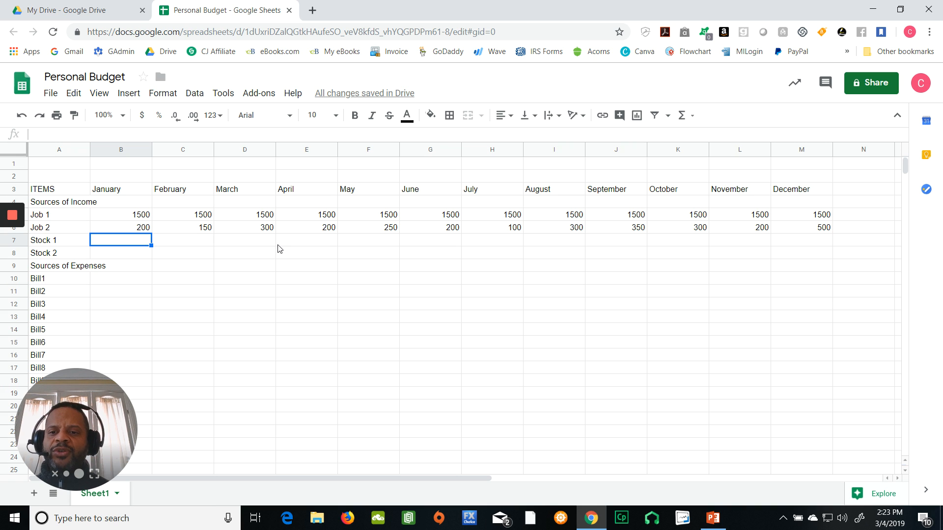
Enter the Stock 1 income as 20 for March and 40 for June.
click(245, 244)
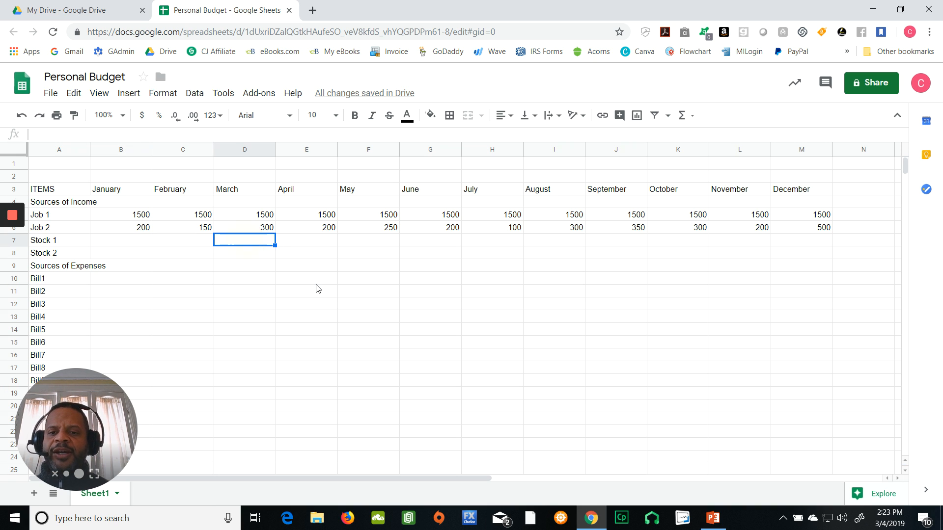
text(20)
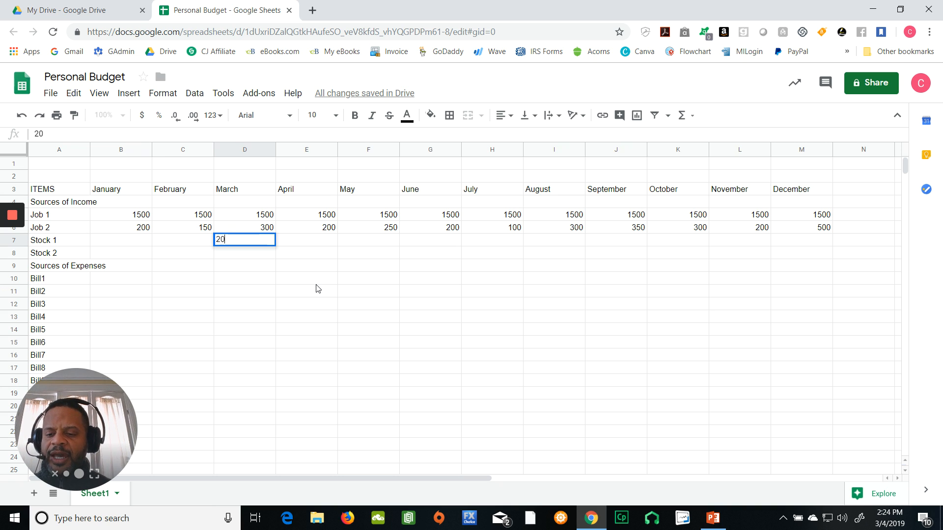
key(Tab)
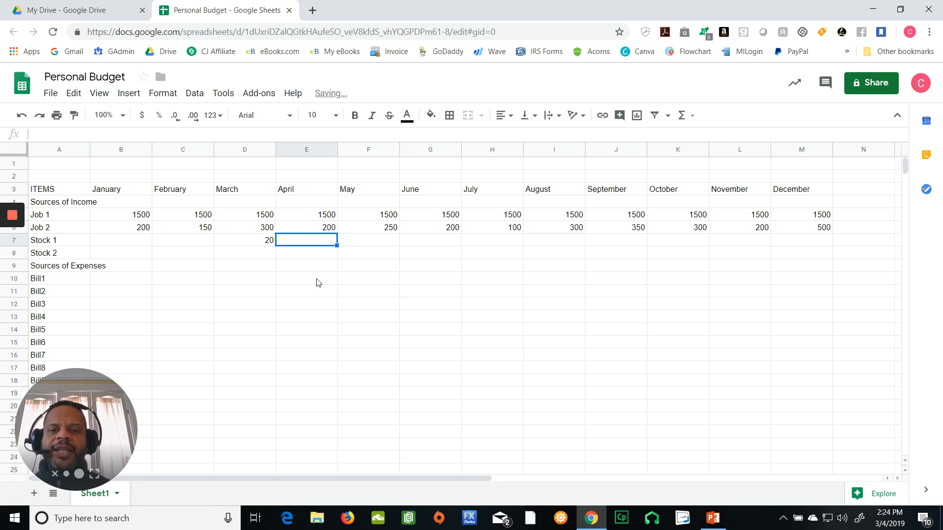
click(435, 241)
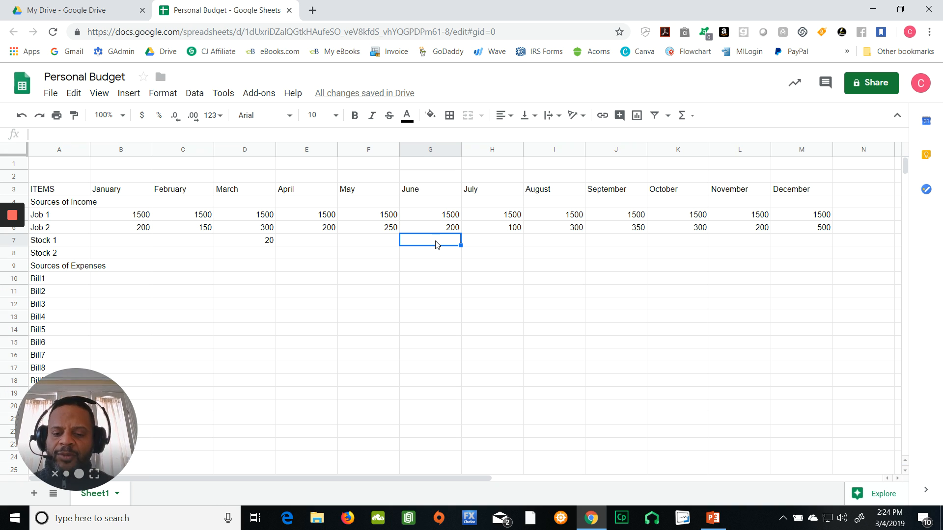
text(40)
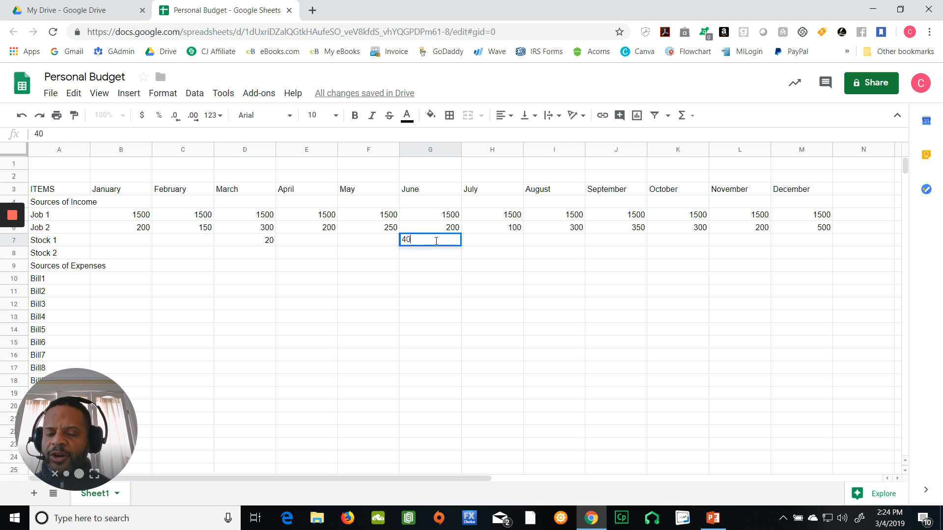
key(Tab)
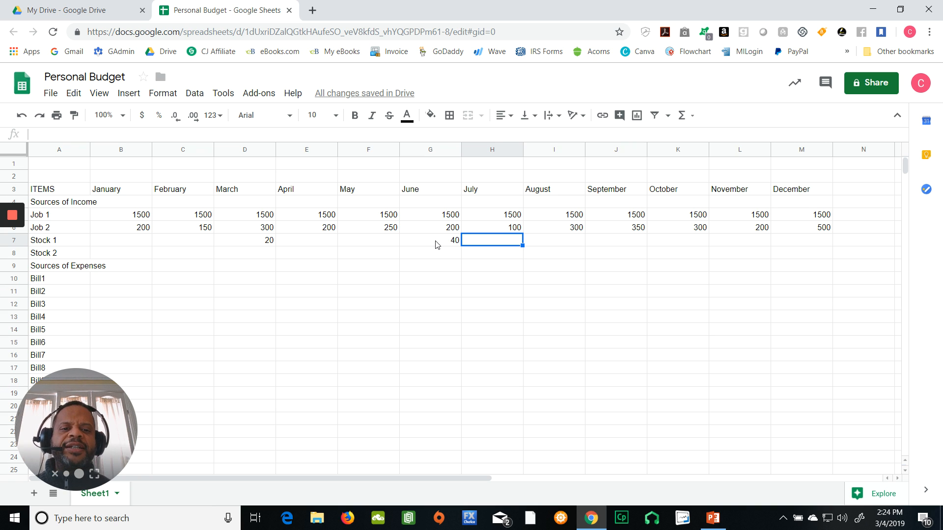
Enter the Stock 1 income as 15 for September and 50 for December.
click(608, 241)
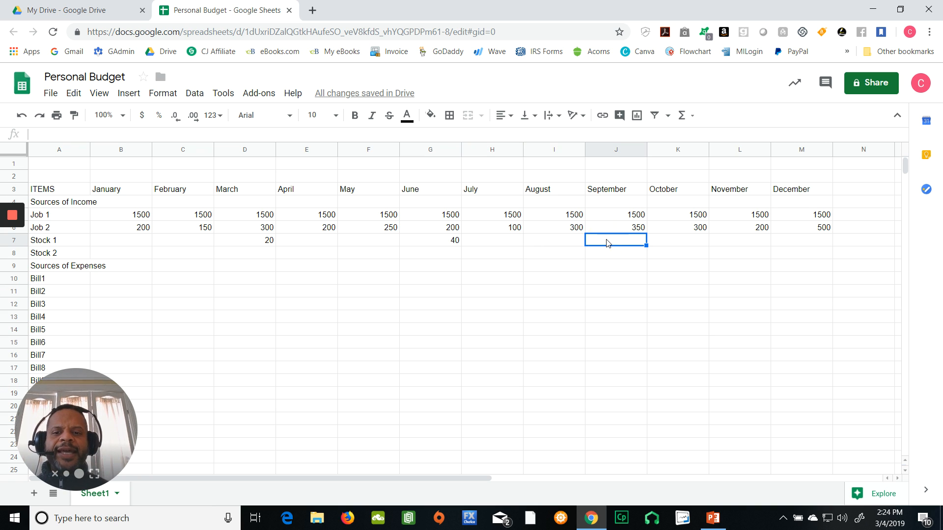
text(15)
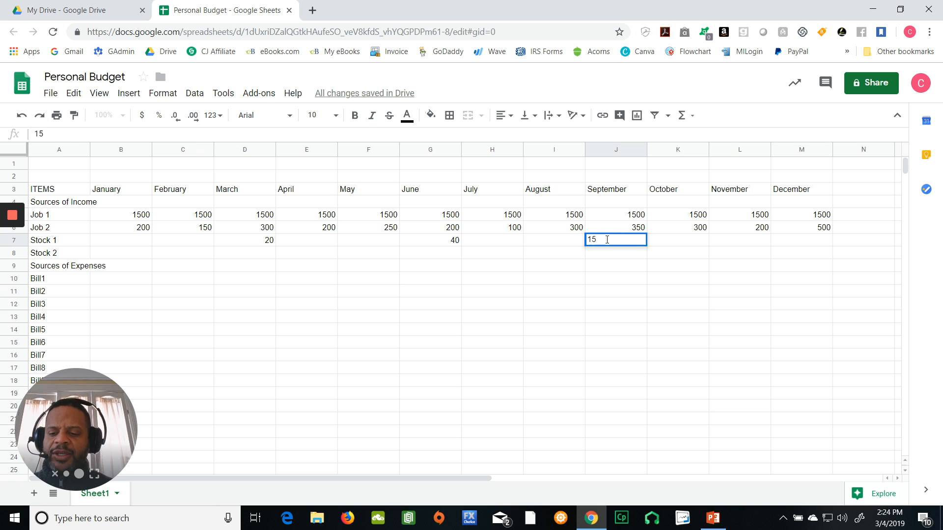
key(Tab)
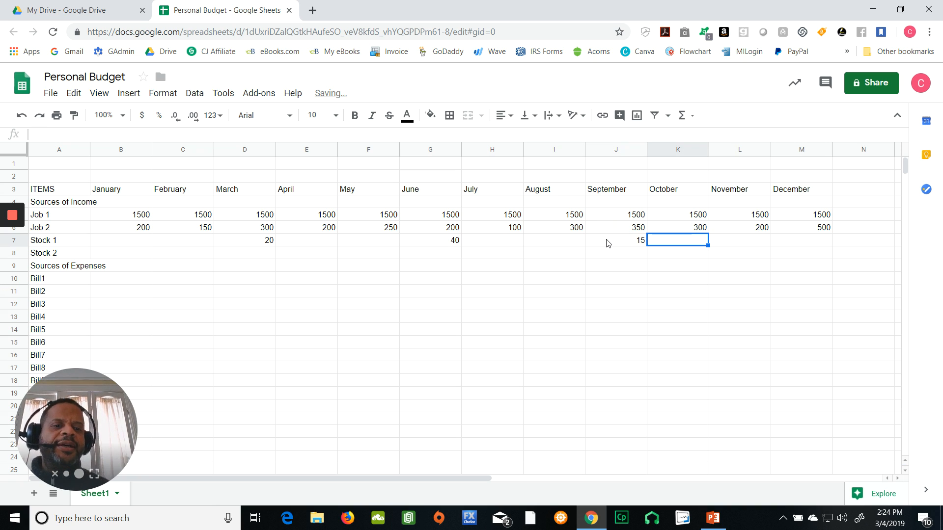
click(783, 238)
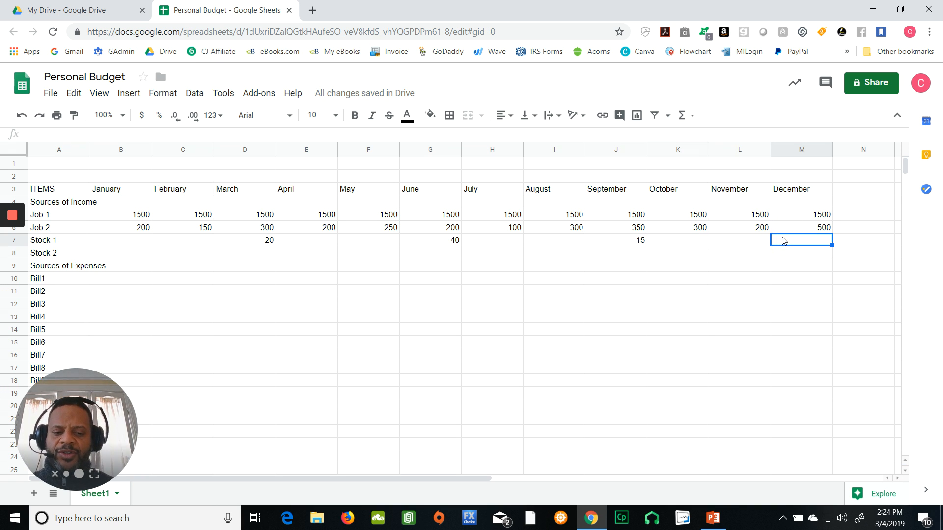
text(50)
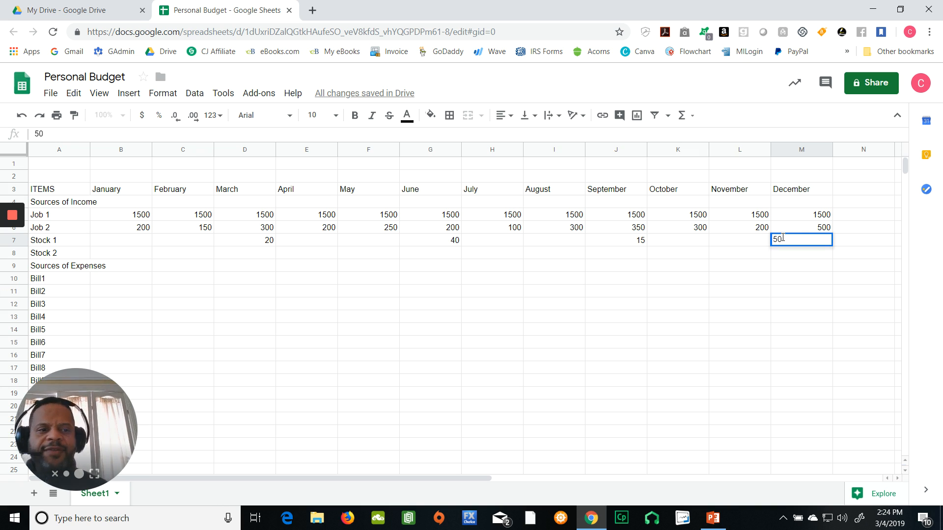
key(Return)
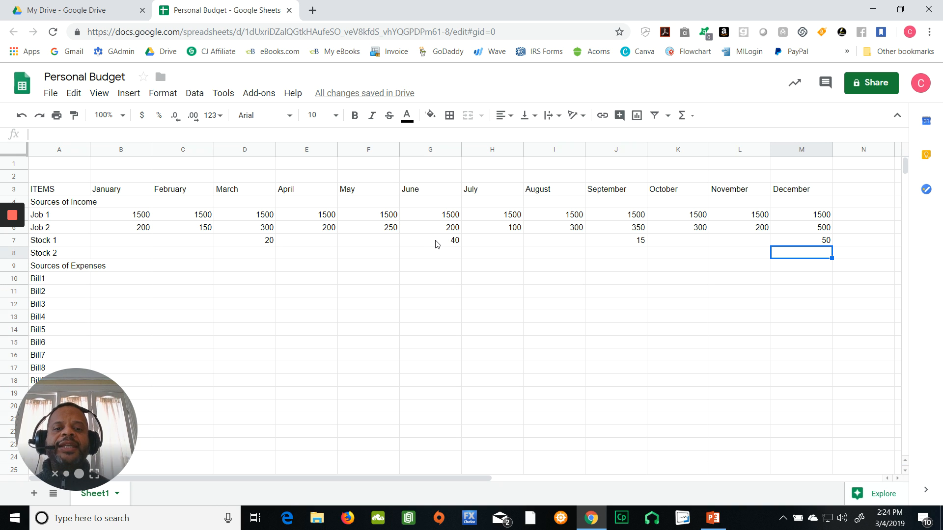
Enter 200 as the Stock 2 income for August.
click(544, 255)
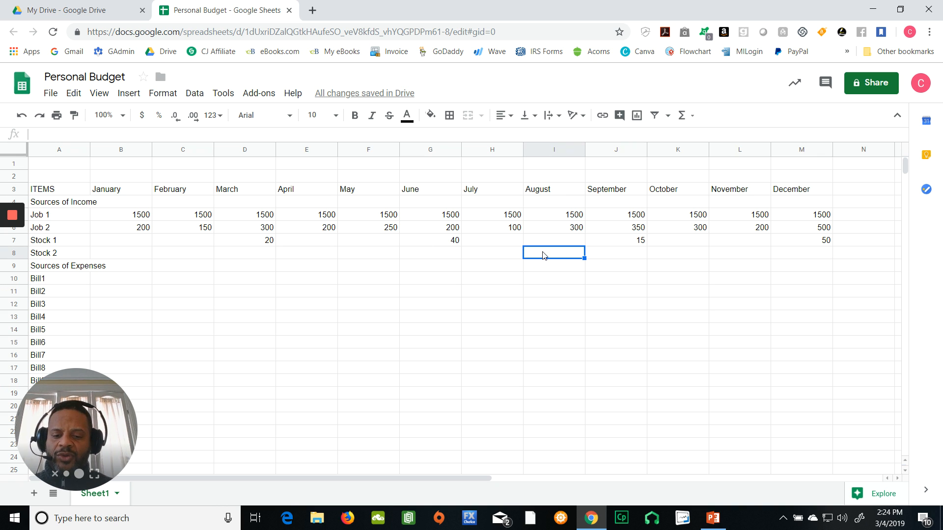
text(200)
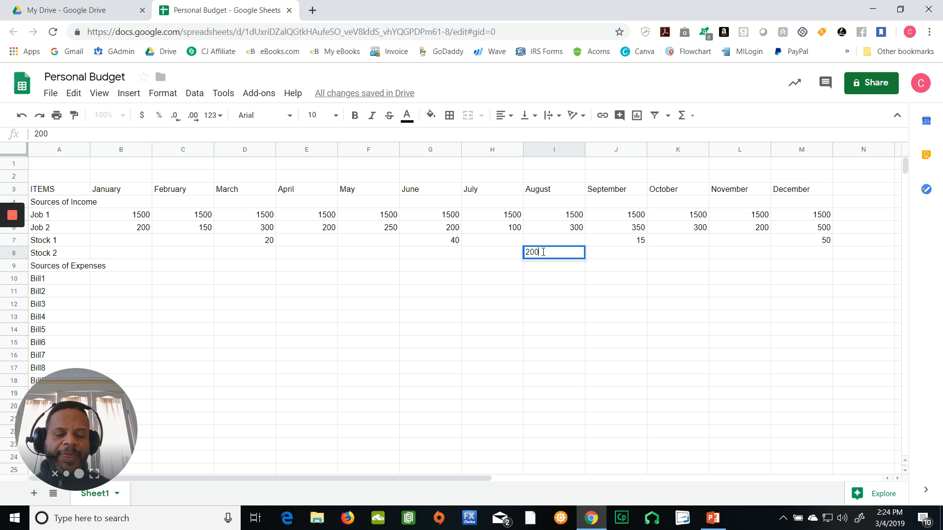
key(Return)
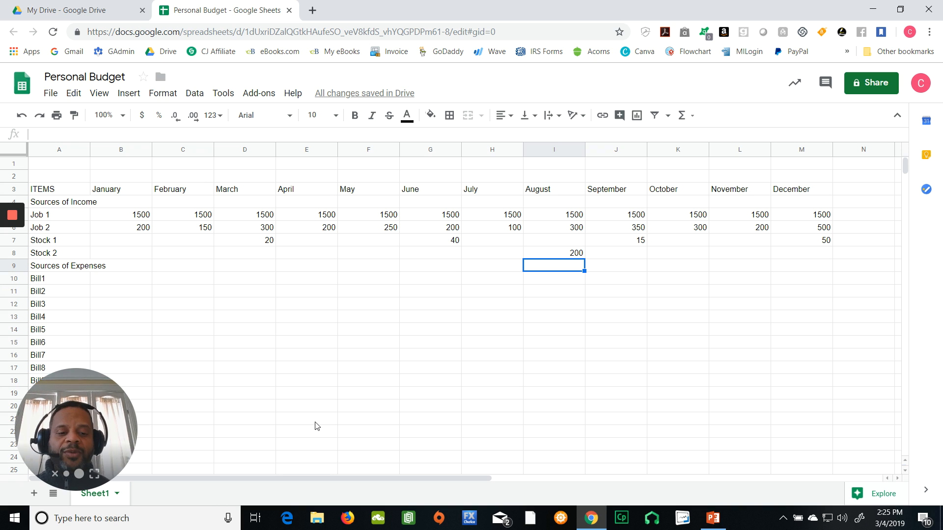
Switch to the PowerPoint presentation, start its slide show from the beginning and advance to the Objectives slide.
click(712, 519)
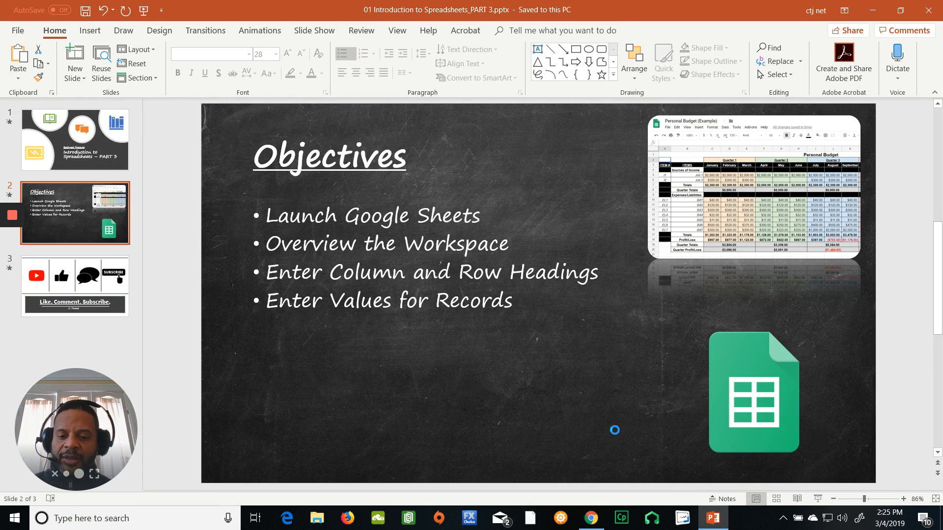
key(F5)
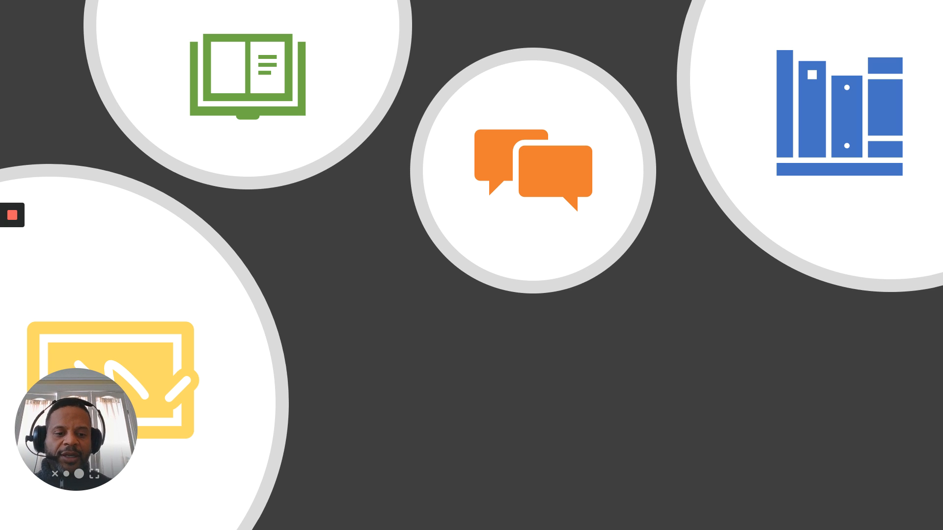
key(Right)
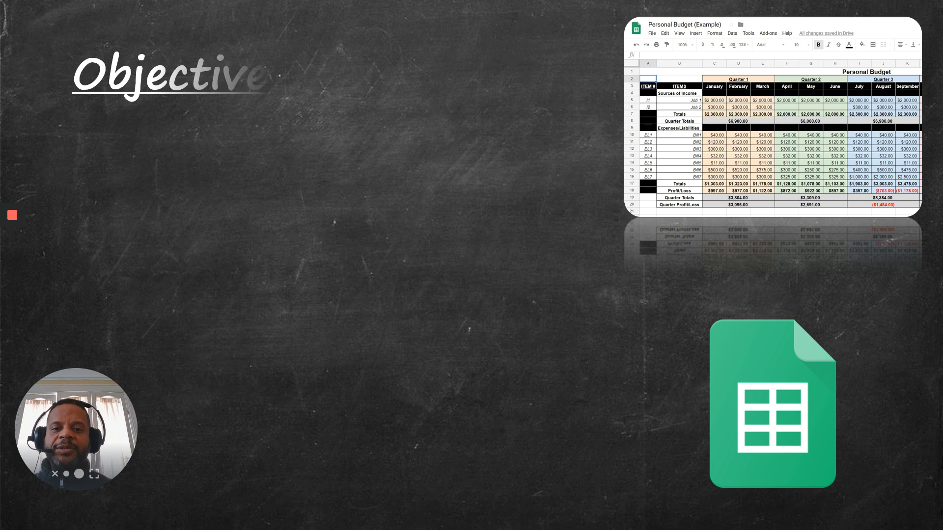